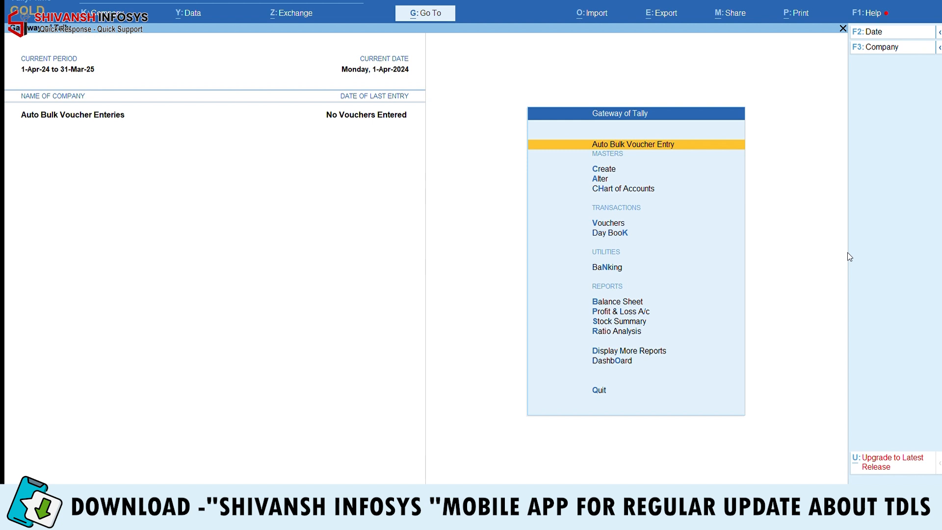
Check which TDL files are loaded under TDLs & AddOns, including the add-on features, and return to the Gateway of Tally.
{"action": "left_click", "coordinate": [870, 13]}
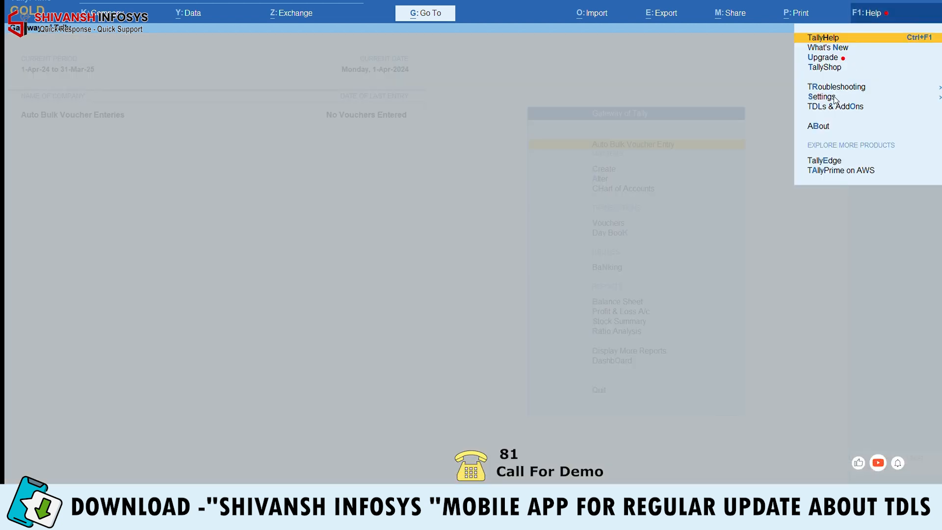
{"action": "left_click", "coordinate": [838, 108]}
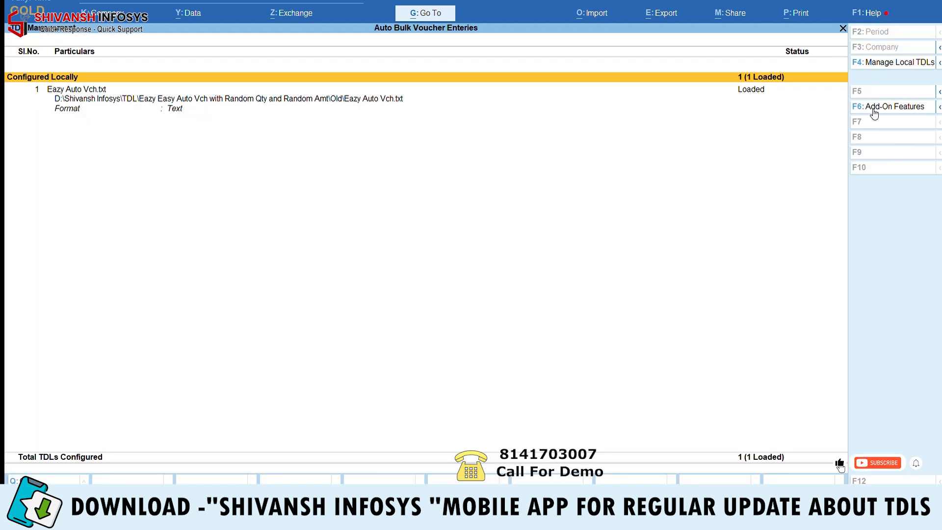
{"action": "key", "text": "F6"}
{"action": "key", "text": "Escape"}
{"action": "key", "text": "Escape"}
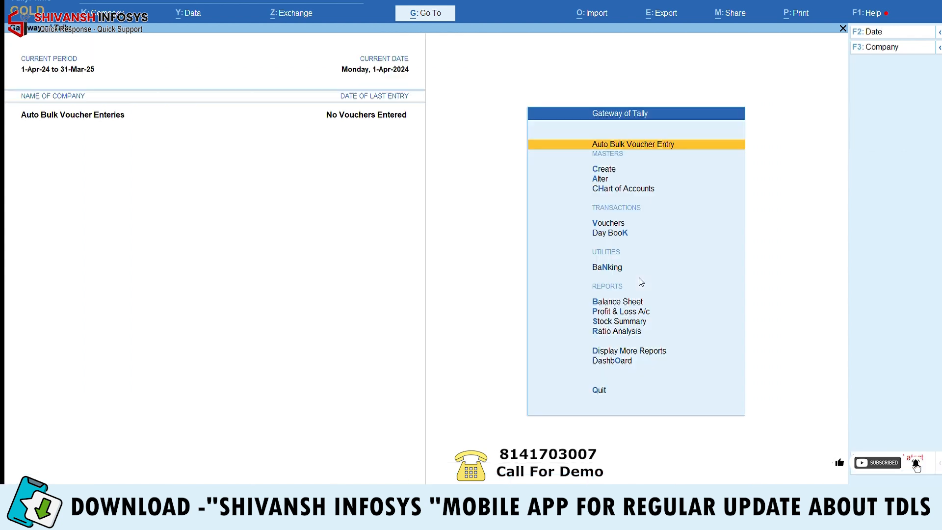
Review the holiday date ranges and remarks in the Set Holiday list of Auto Bulk Voucher Entry and accept the list.
{"action": "left_click", "coordinate": [677, 149]}
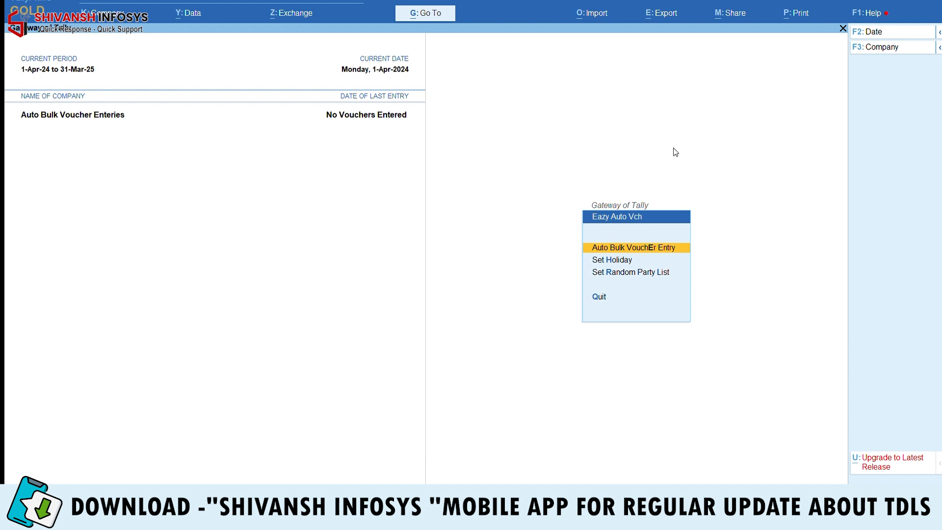
{"action": "key", "text": "Down"}
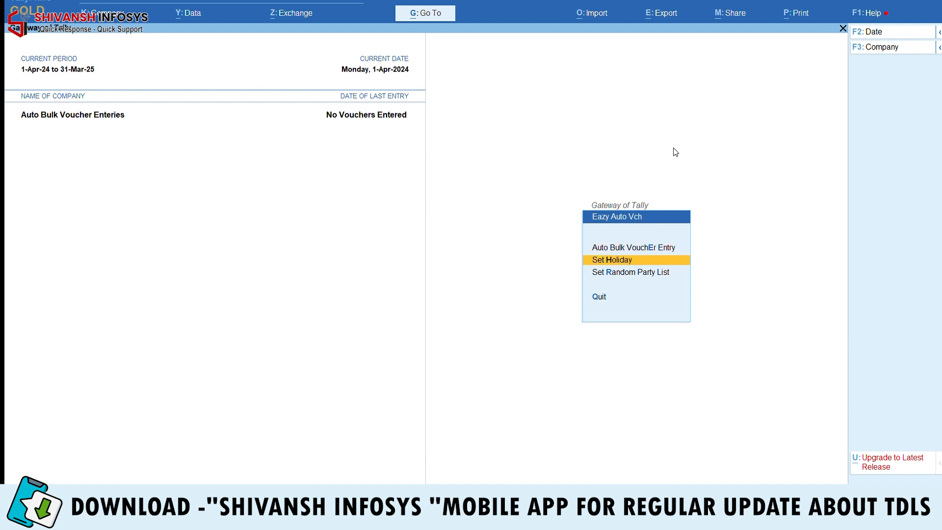
{"action": "key", "text": "Down"}
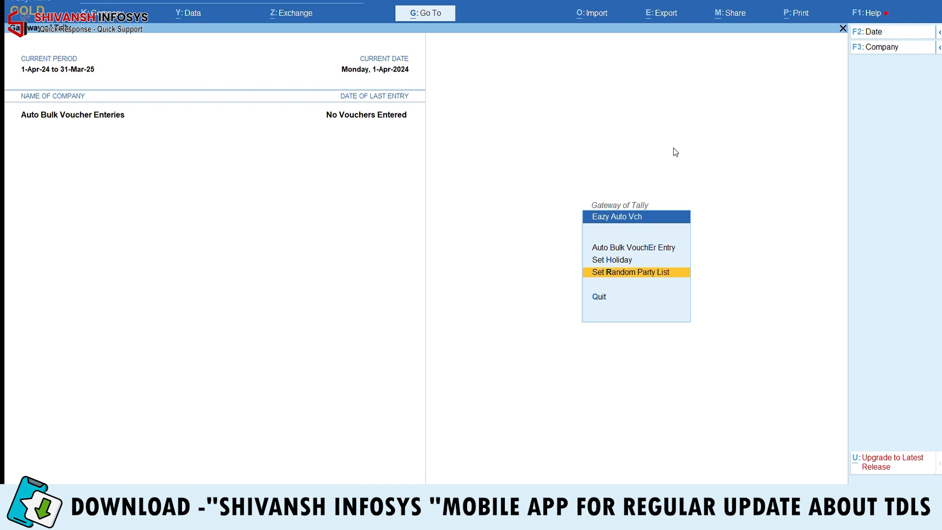
{"action": "key", "text": "Up"}
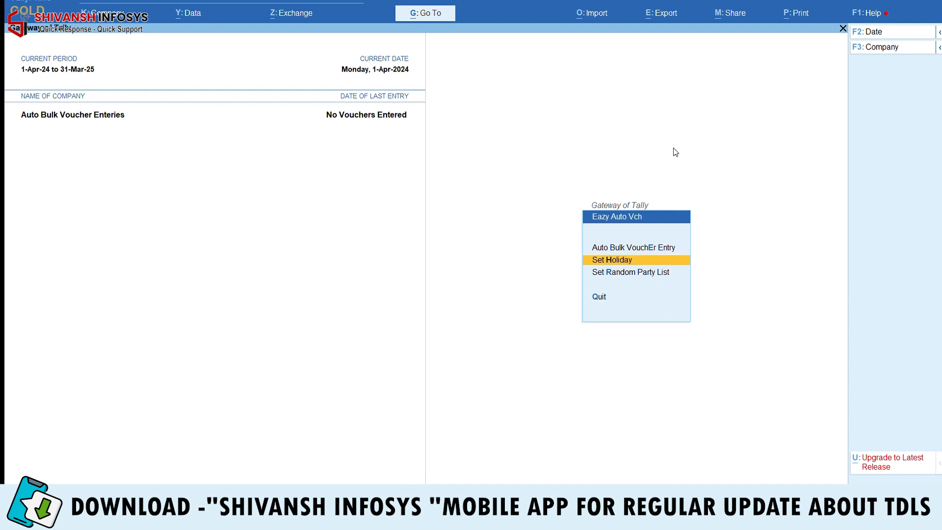
{"action": "key", "text": "Return"}
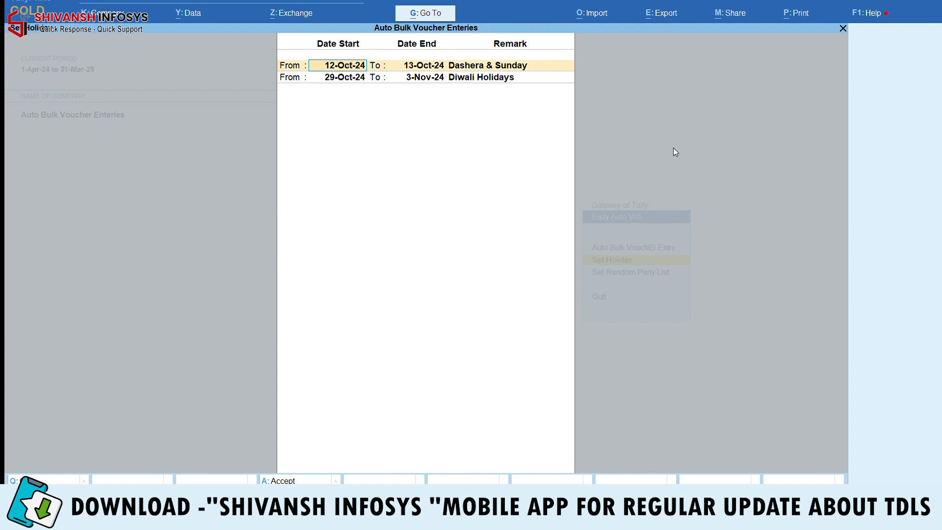
{"action": "key", "text": "Return"}
{"action": "key", "text": "Return"}
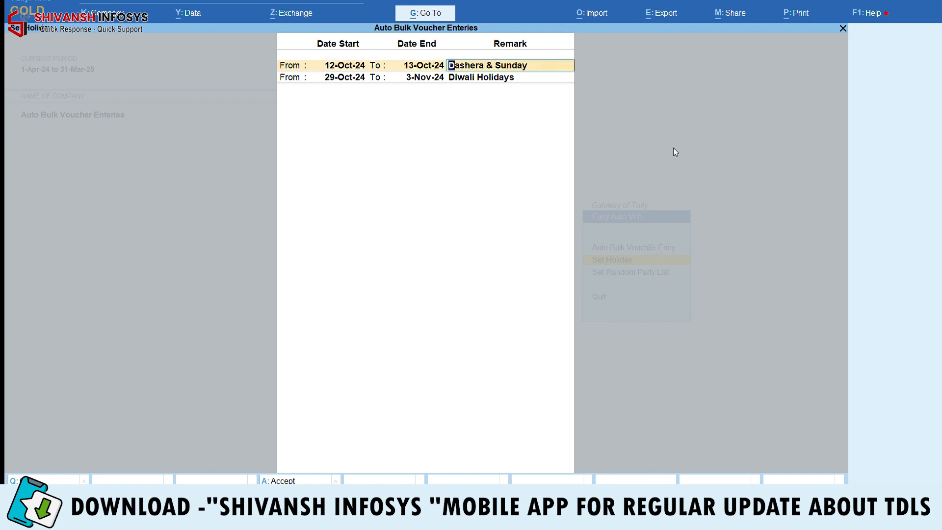
{"action": "key", "text": "Return"}
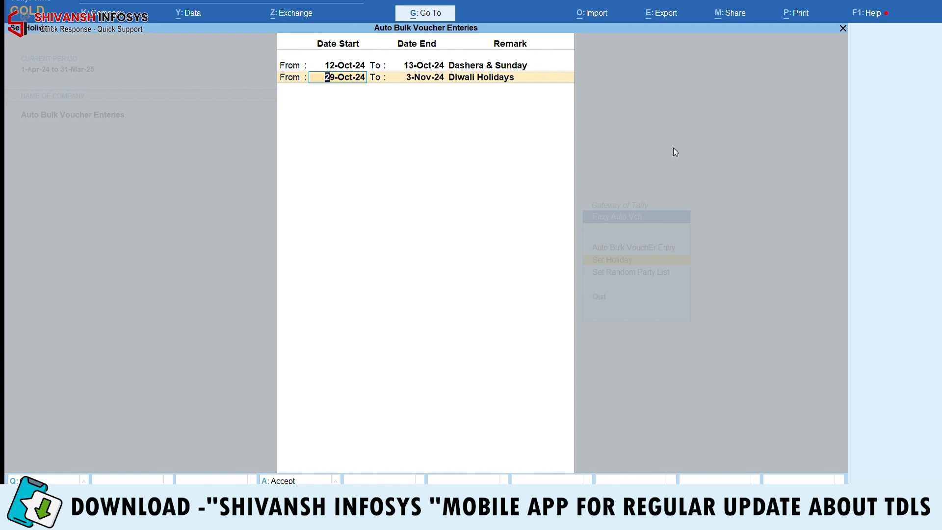
{"action": "key", "text": "Return"}
{"action": "key", "text": "Return"}
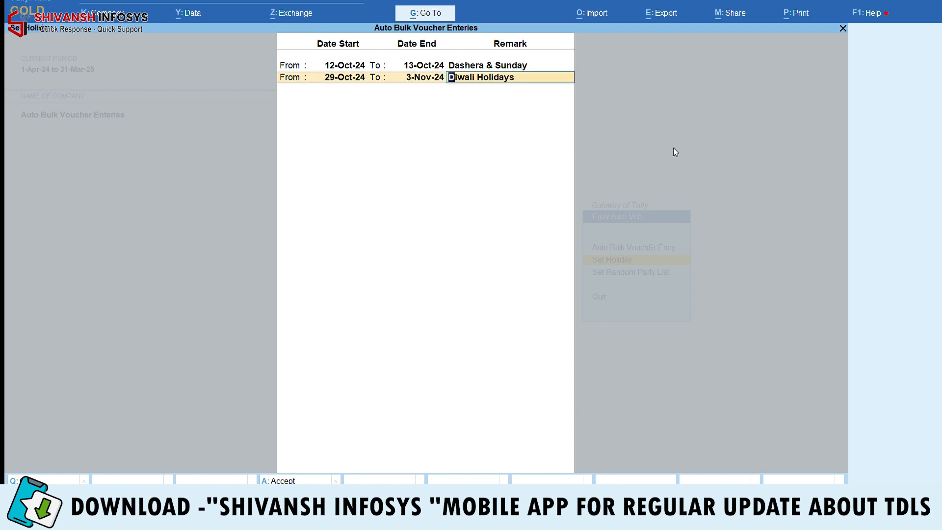
{"action": "key", "text": "Return"}
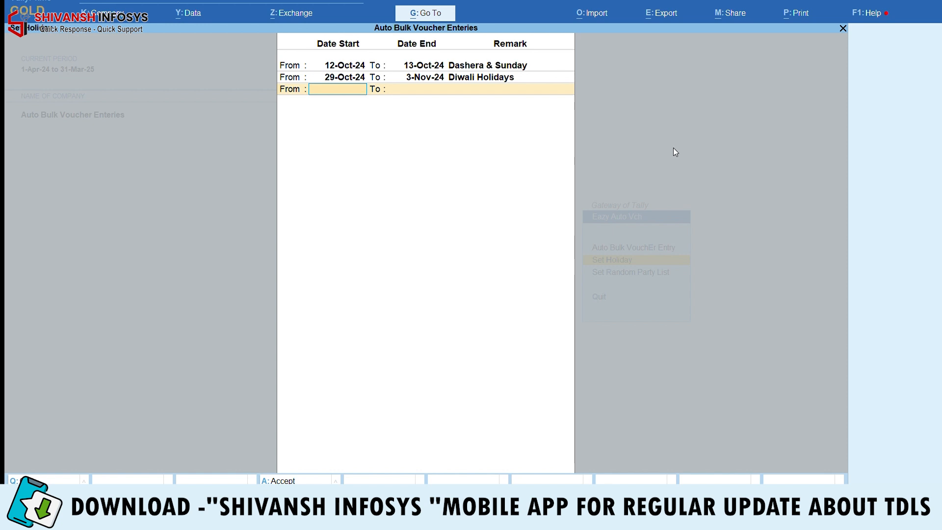
{"action": "key", "text": "Return"}
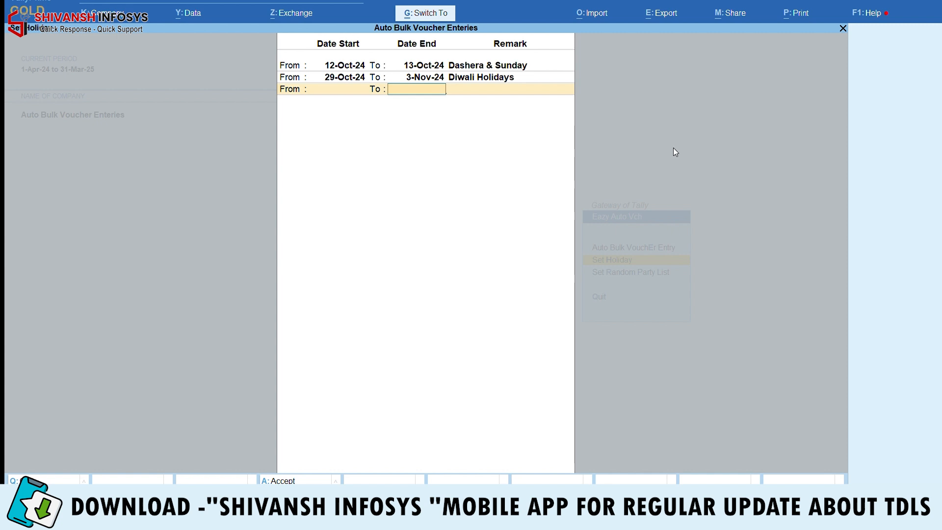
{"action": "key", "text": "ctrl+a"}
Review the ledgers in the Set Random Party List and accept the list without adding another party.
{"action": "key", "text": "Down"}
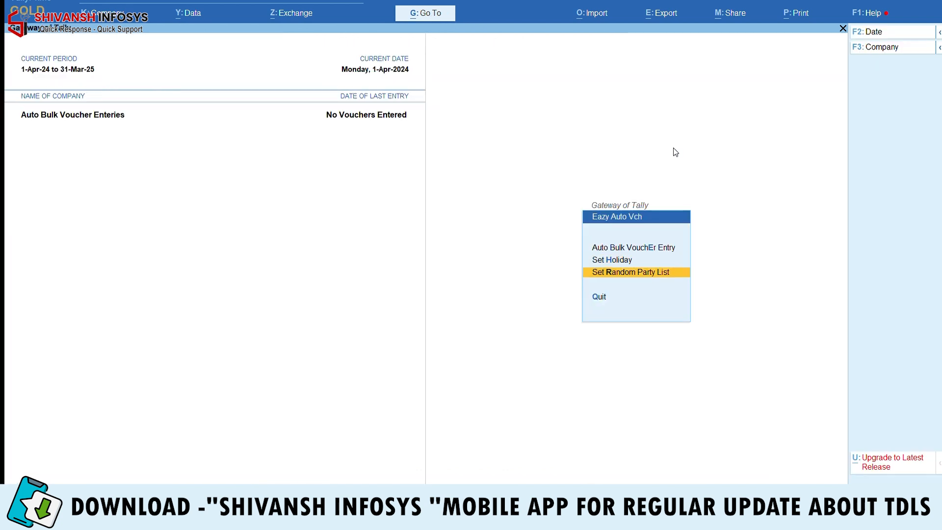
{"action": "key", "text": "Return"}
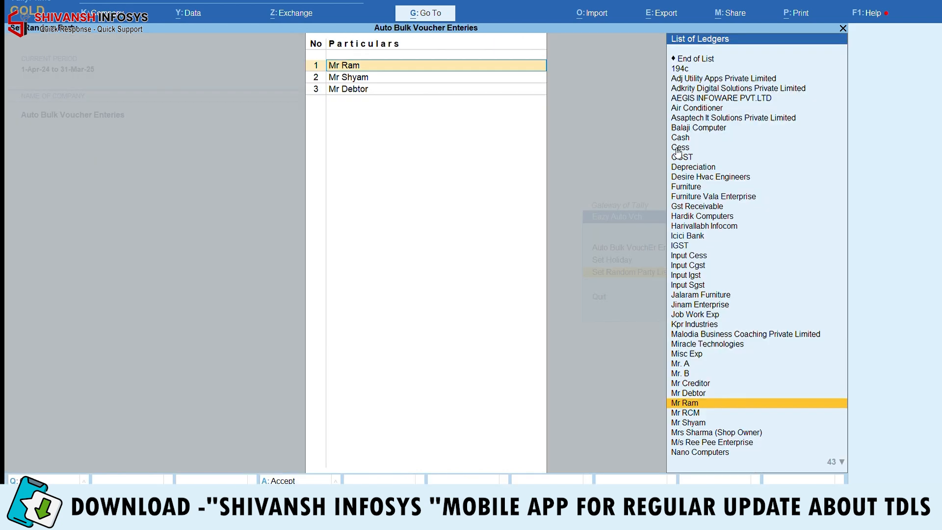
{"action": "key", "text": "Return"}
{"action": "key", "text": "Return"}
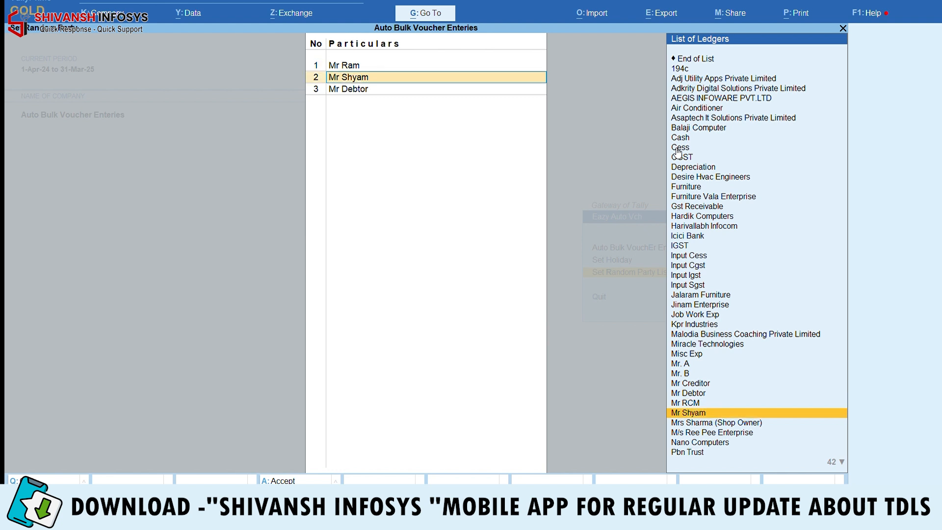
{"action": "key", "text": "Return"}
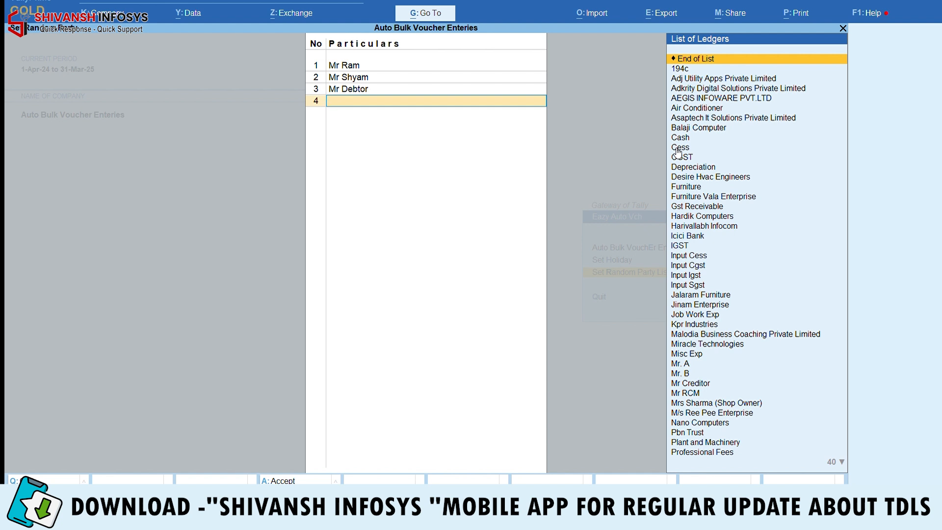
{"action": "key", "text": "Return"}
Open the Auto Bulk Voucher form and accept country mode India, voucher mode Sales and the period 1-Oct-24 to 30-Nov-24.
{"action": "key", "text": "Up"}
{"action": "key", "text": "Up"}
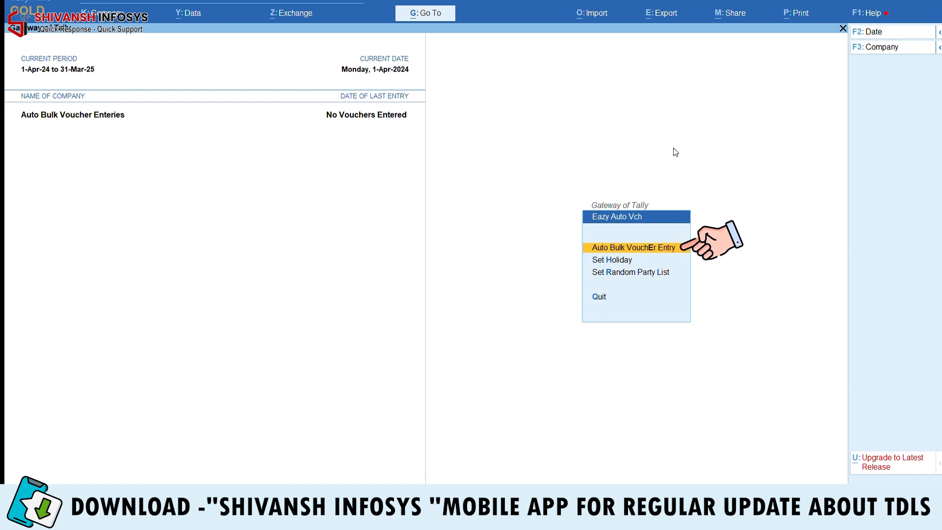
{"action": "key", "text": "Return"}
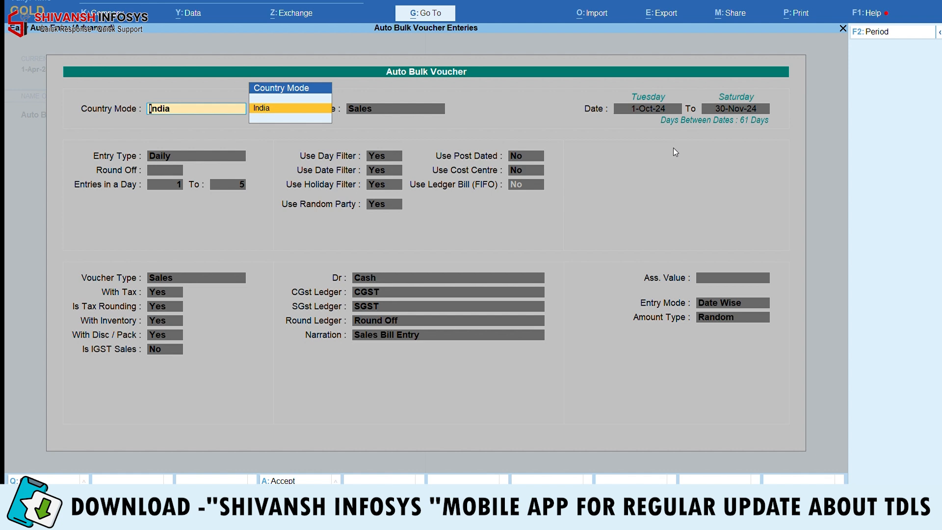
{"action": "key", "text": "Return"}
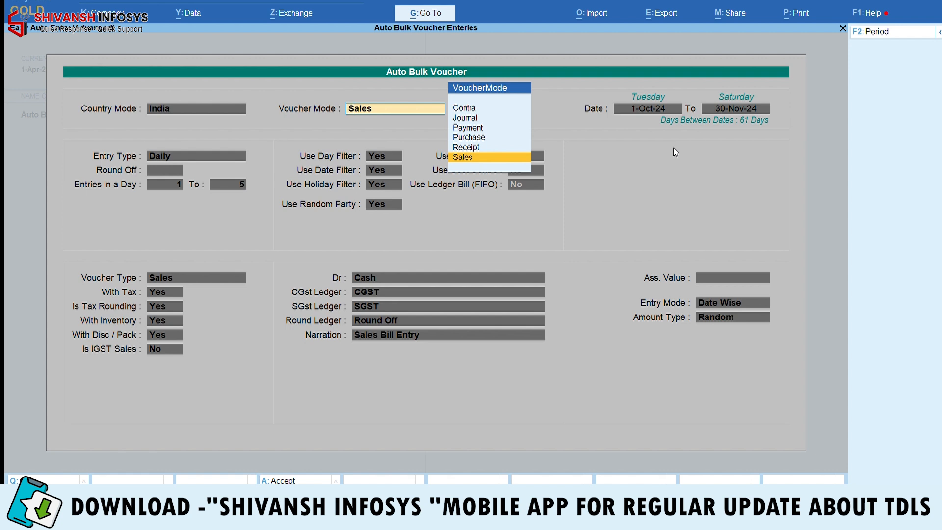
{"action": "key", "text": "Return"}
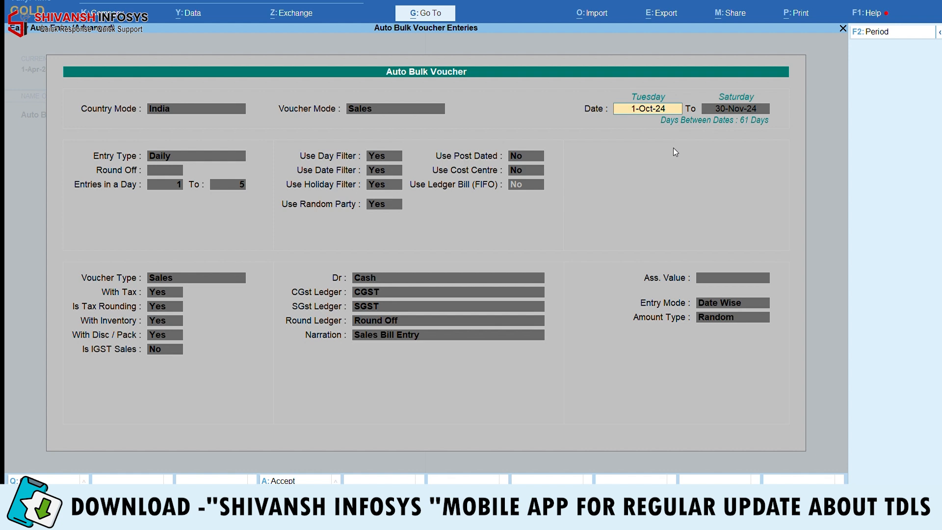
{"action": "key", "text": "Return"}
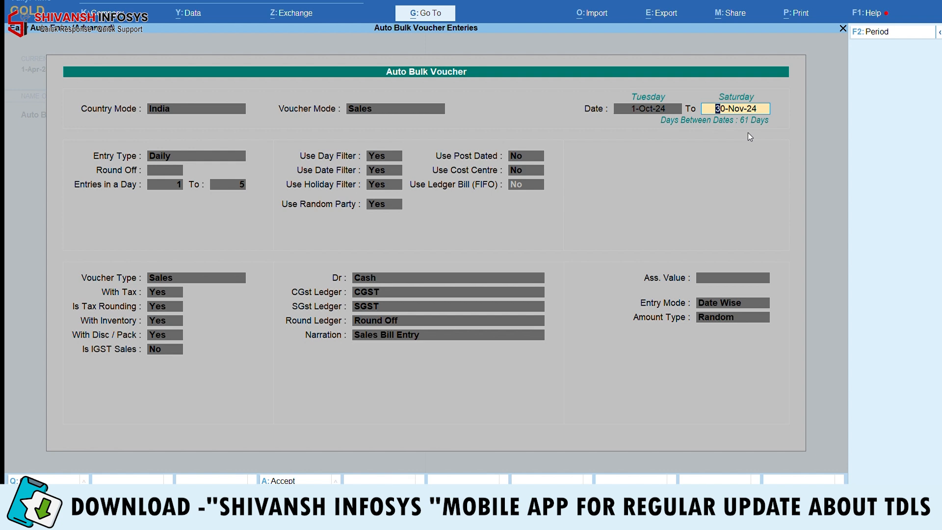
{"action": "key", "text": "Return"}
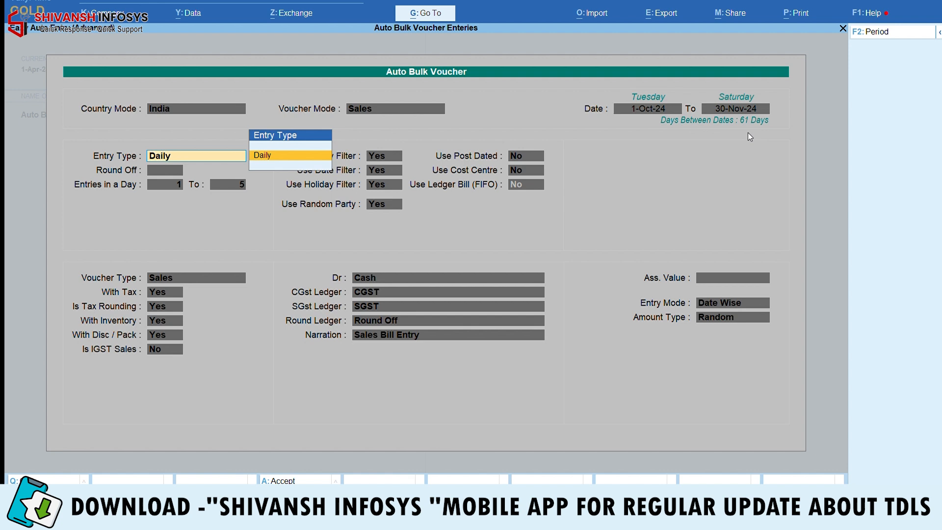
Accept the Daily entry type with 1 to 5 entries in a day.
{"action": "key", "text": "Return"}
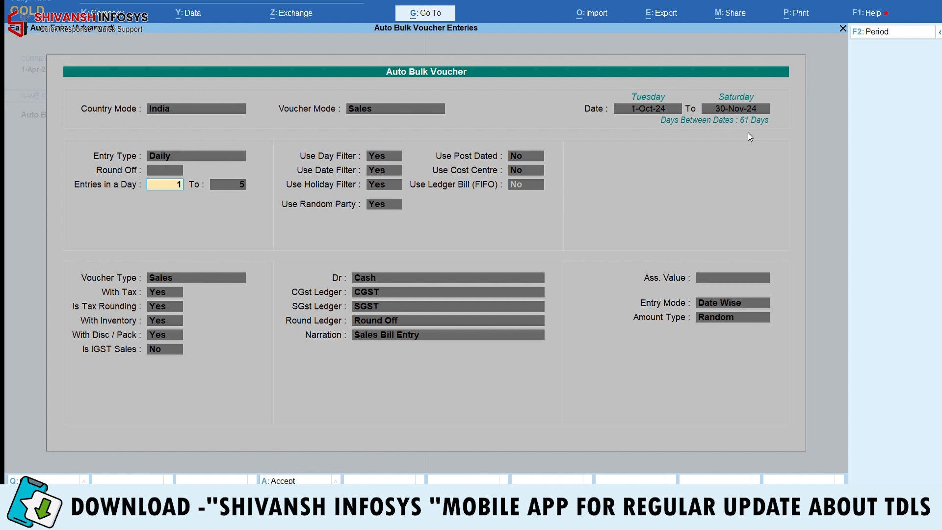
{"action": "key", "text": "Return"}
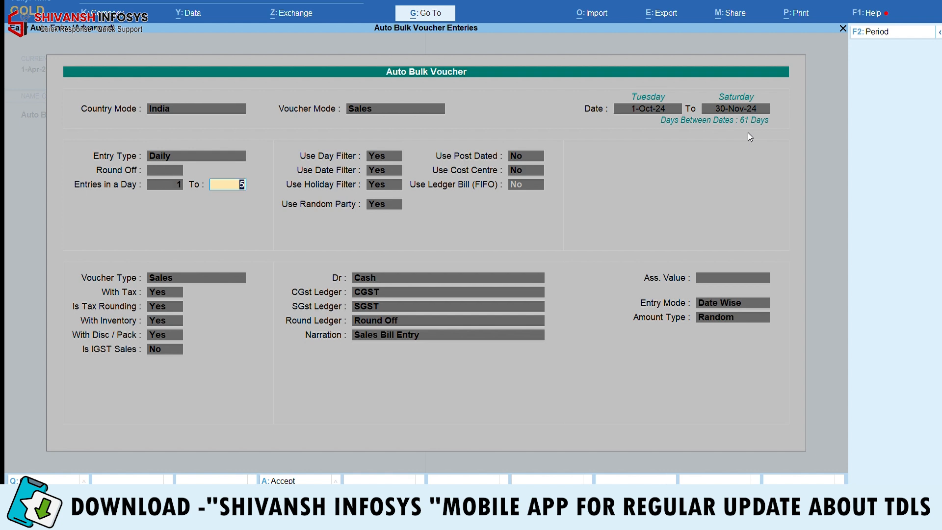
{"action": "key", "text": "Return"}
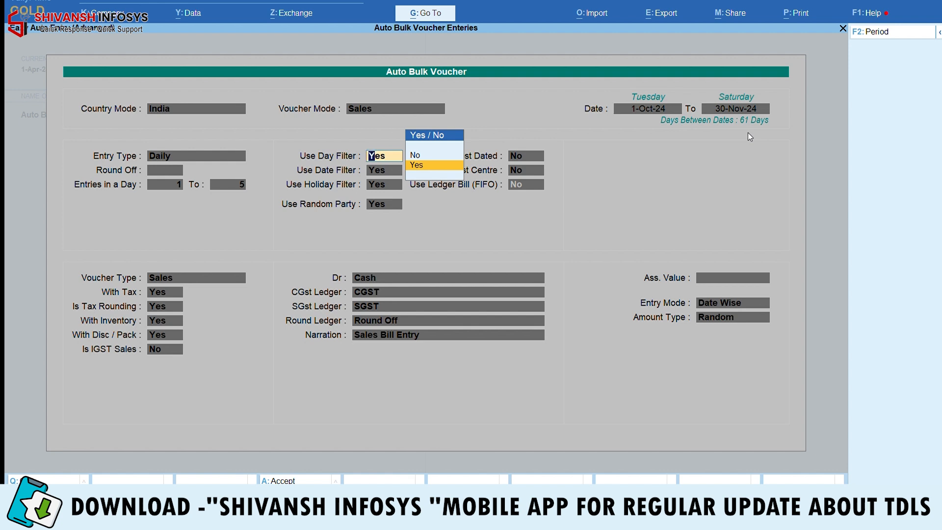
Use the day filter with Sunday set to No, and accept the day selection.
{"action": "key", "text": "Return"}
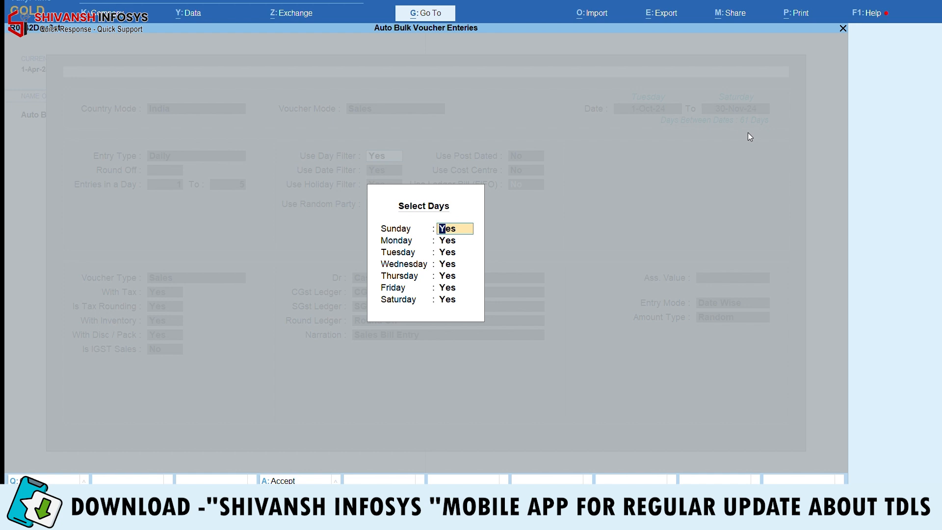
{"action": "type", "text": "n"}
{"action": "key", "text": "Return"}
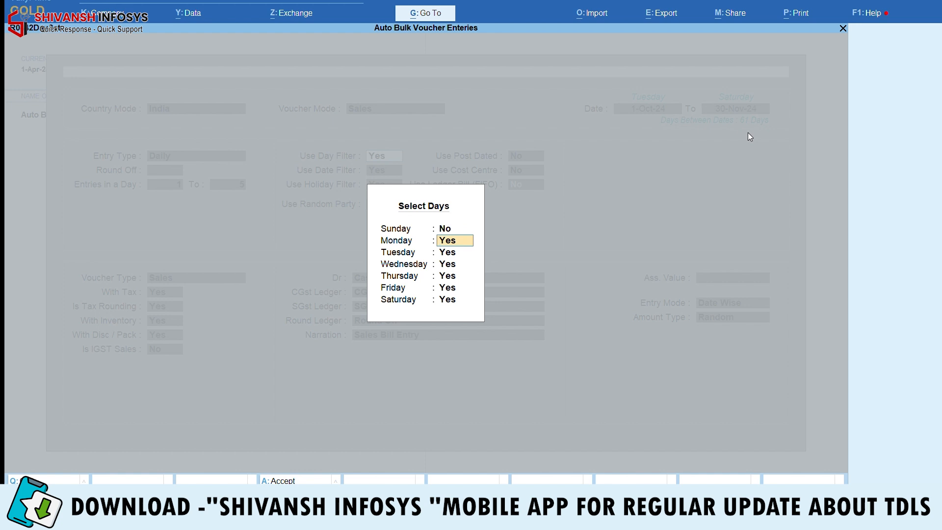
{"action": "key", "text": "ctrl+a"}
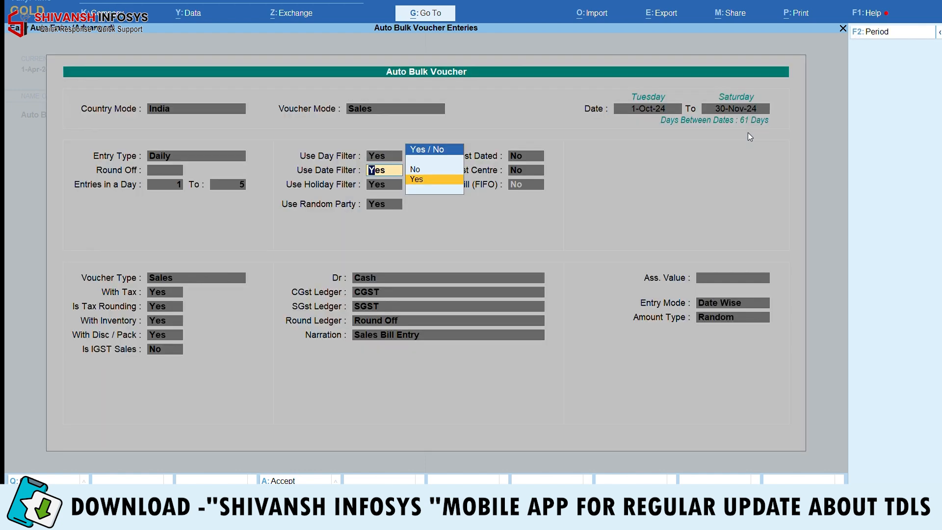
Use the date filter and set Date 13 to No in the date selection.
{"action": "key", "text": "Return"}
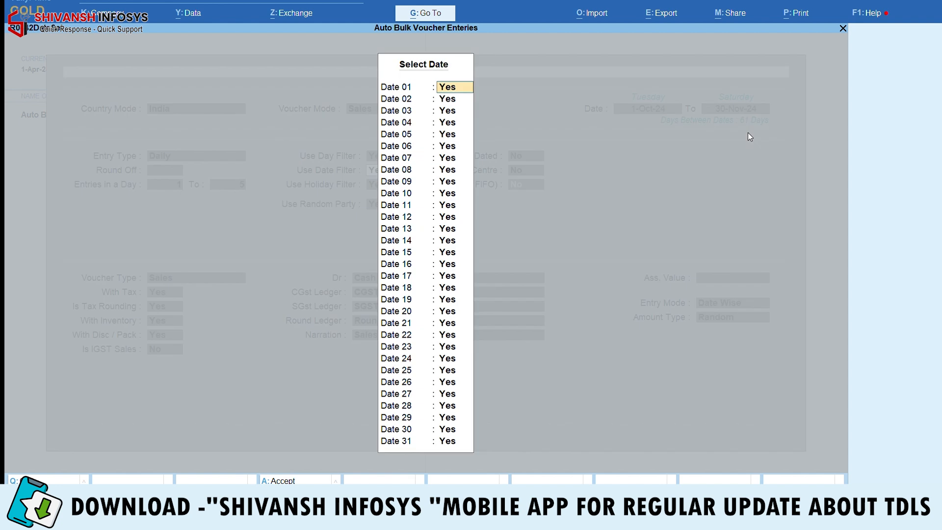
{"action": "key", "text": "Down"}
{"action": "key", "text": "Down"}
{"action": "key", "text": "Down"}
{"action": "key", "text": "Down"}
{"action": "key", "text": "Down"}
{"action": "key", "text": "Down"}
{"action": "key", "text": "Down"}
{"action": "key", "text": "Down"}
{"action": "key", "text": "Down"}
{"action": "key", "text": "Down"}
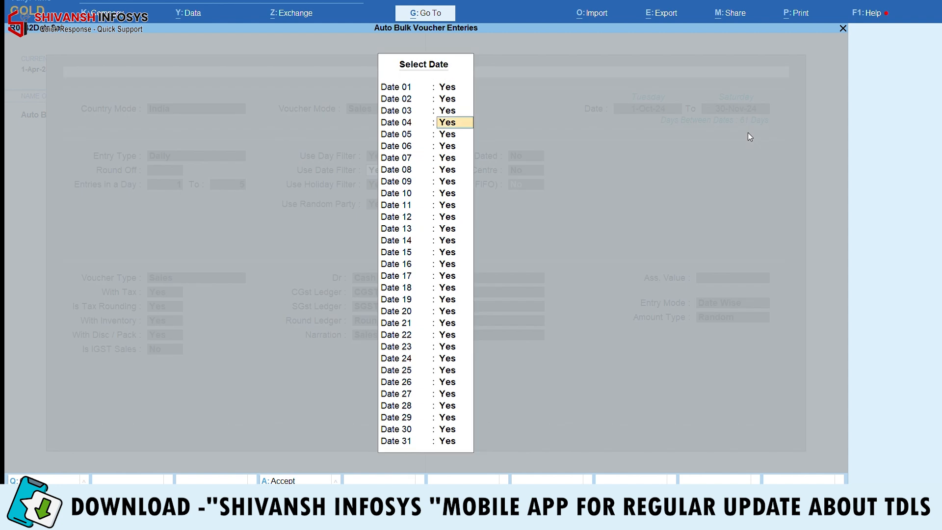
{"action": "key", "text": "Down"}
{"action": "key", "text": "Down"}
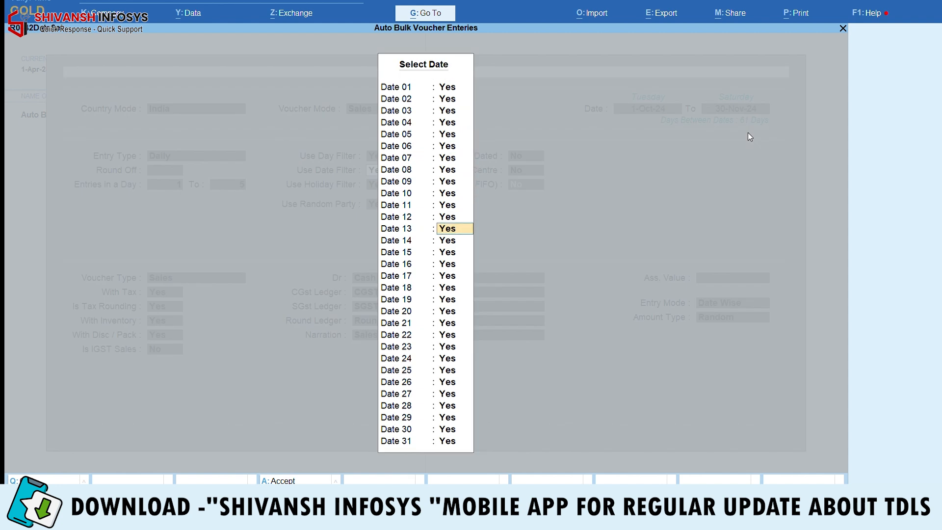
{"action": "type", "text": "n"}
{"action": "key", "text": "Return"}
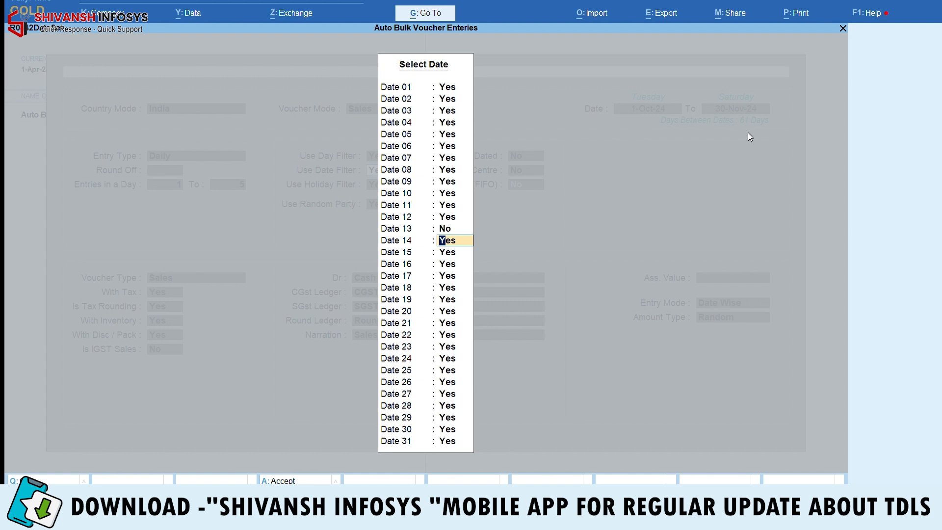
Exclude Date 23 from the voucher dates by setting it to No.
{"action": "key", "text": "Down"}
{"action": "key", "text": "Down"}
{"action": "key", "text": "Down"}
{"action": "key", "text": "Down"}
{"action": "key", "text": "Down"}
{"action": "key", "text": "Down"}
{"action": "key", "text": "Down"}
{"action": "key", "text": "Down"}
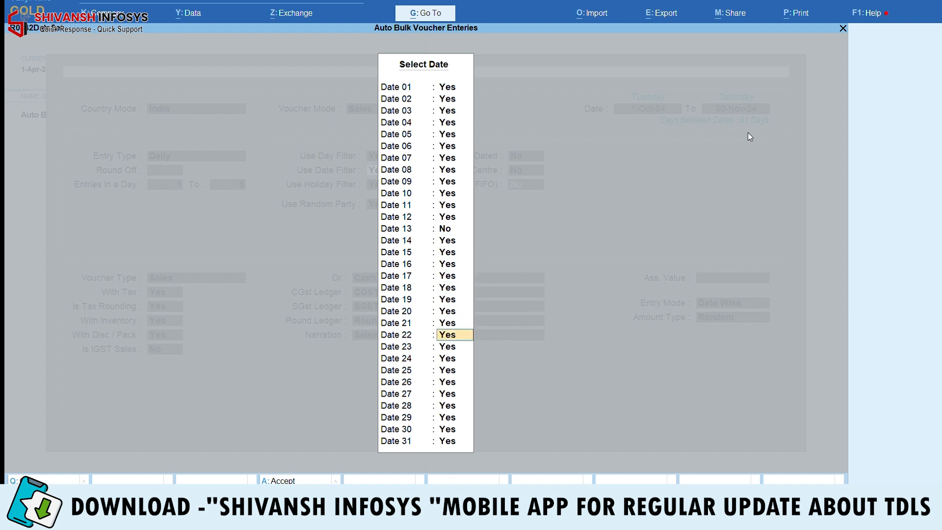
{"action": "key", "text": "Down"}
{"action": "type", "text": "n"}
{"action": "key", "text": "Return"}
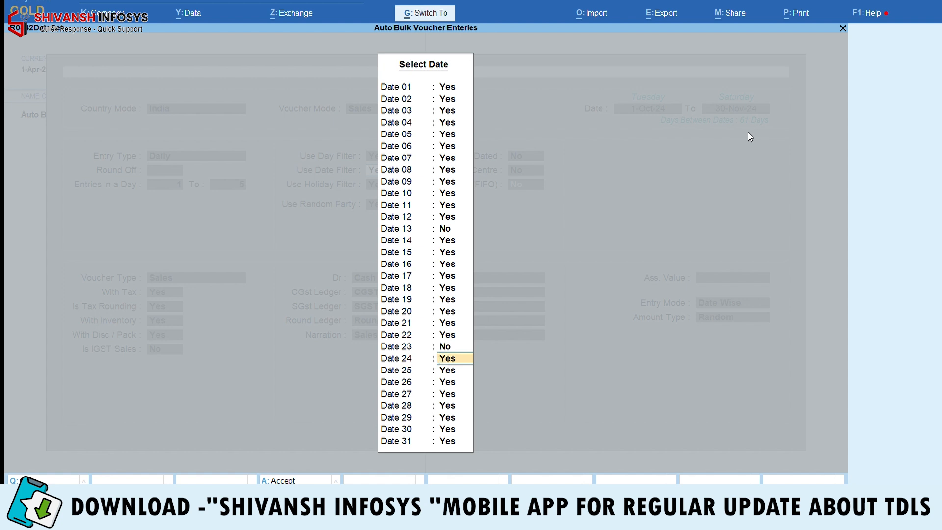
Accept the date selection and set Use Holiday Filter to Yes.
{"action": "key", "text": "ctrl+a"}
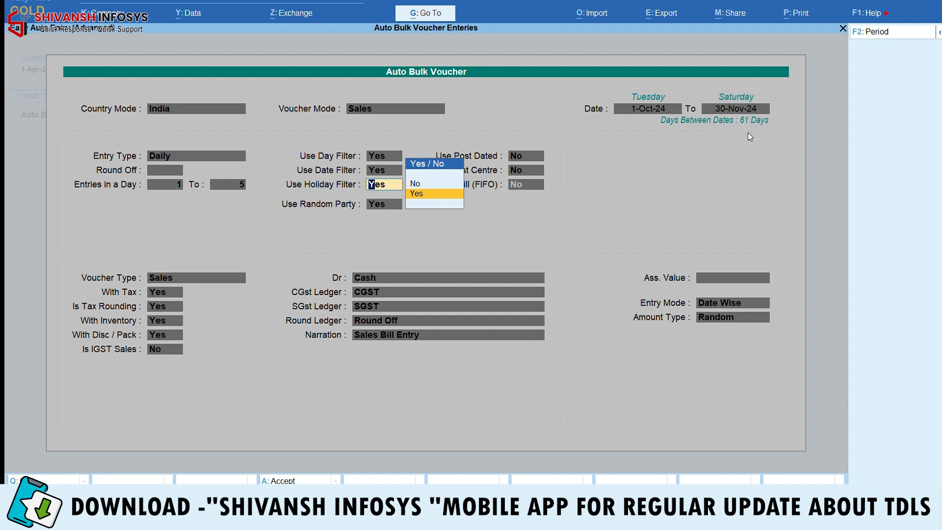
{"action": "key", "text": "Up"}
{"action": "key", "text": "Down"}
{"action": "key", "text": "Up"}
{"action": "key", "text": "Down"}
{"action": "key", "text": "Return"}
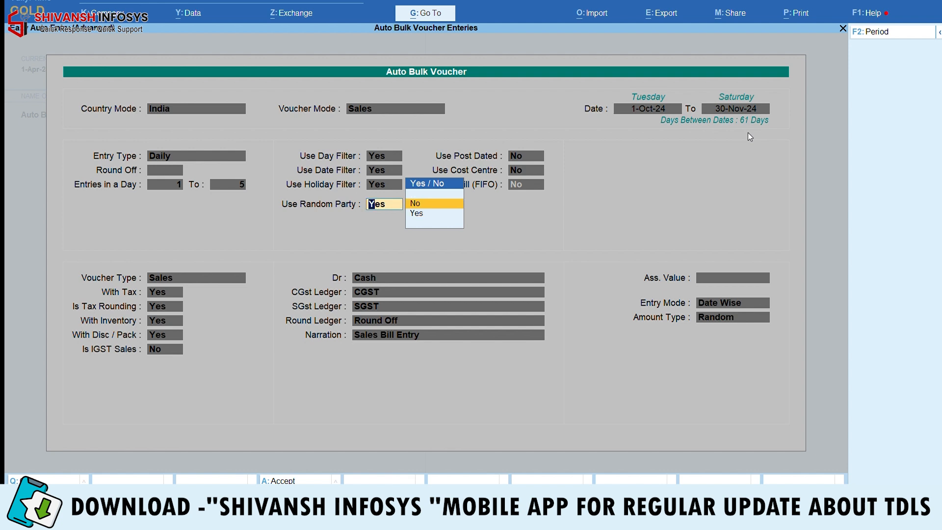
Set Use Random Party to Yes, and accept No for post-dated, cost centre and ledger bill (FIFO) use.
{"action": "key", "text": "Up"}
{"action": "key", "text": "Down"}
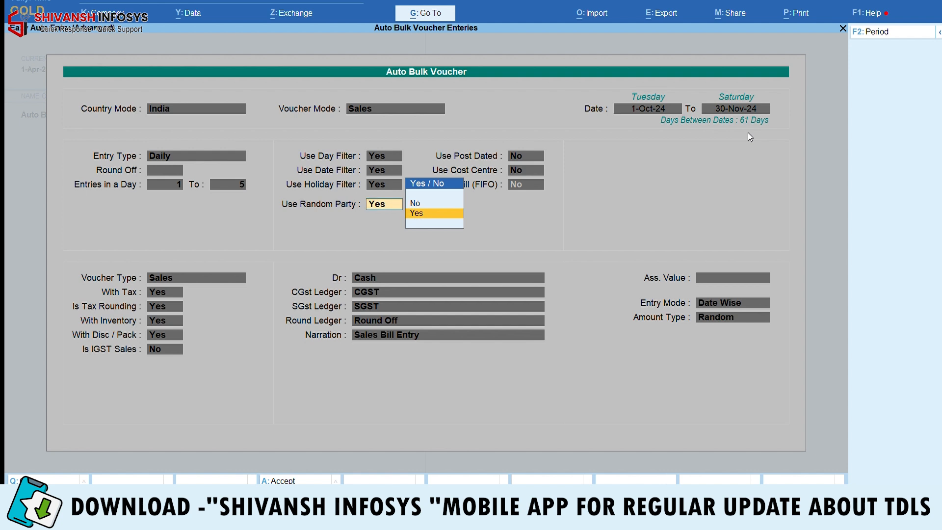
{"action": "key", "text": "Return"}
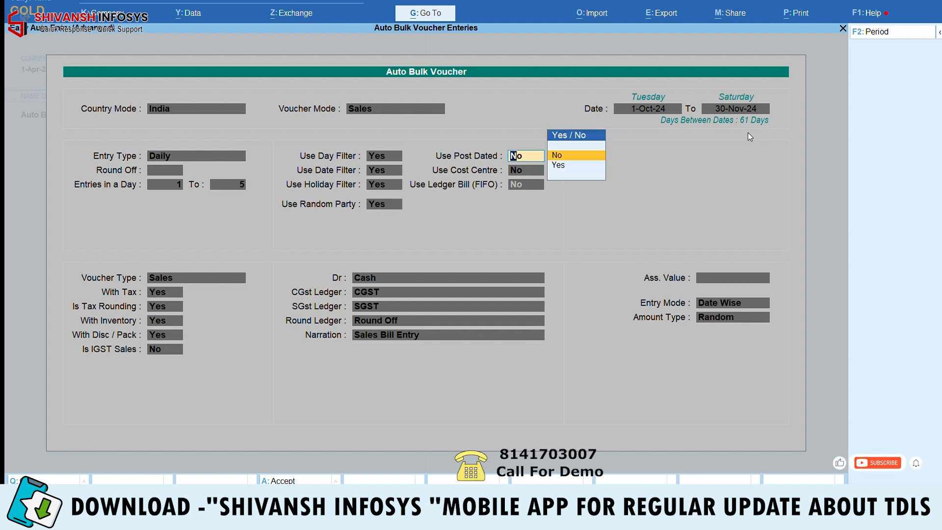
{"action": "key", "text": "Return"}
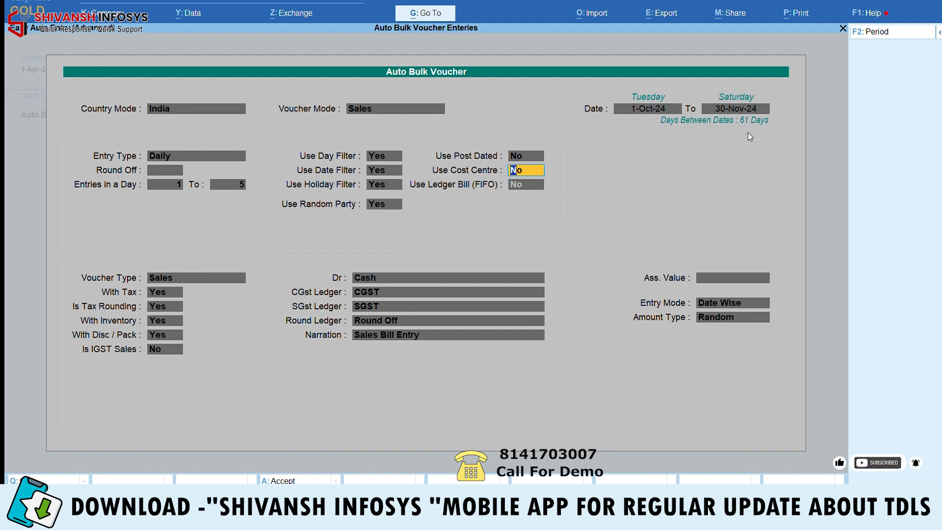
{"action": "key", "text": "Return"}
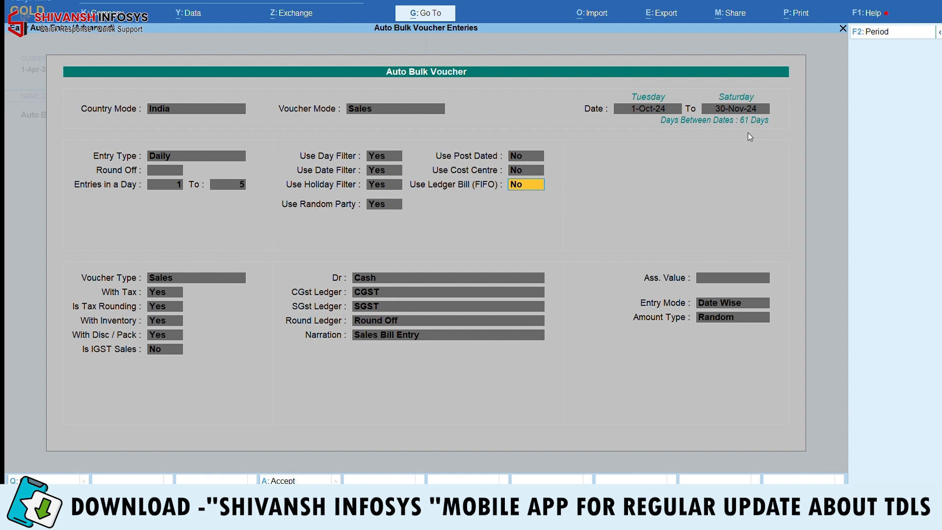
{"action": "key", "text": "Return"}
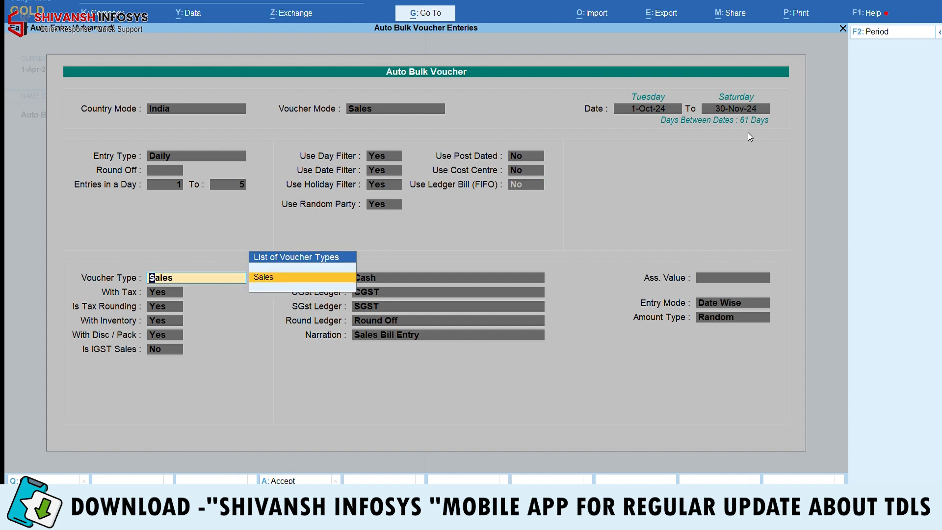
Accept the Sales voucher type with tax set to Yes, and set Is Tax Rounding to No.
{"action": "key", "text": "Return"}
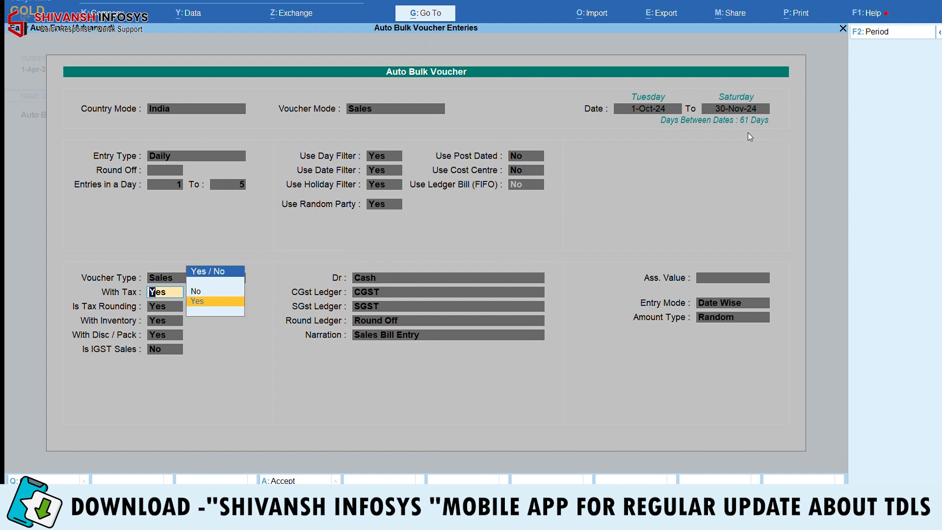
{"action": "key", "text": "Return"}
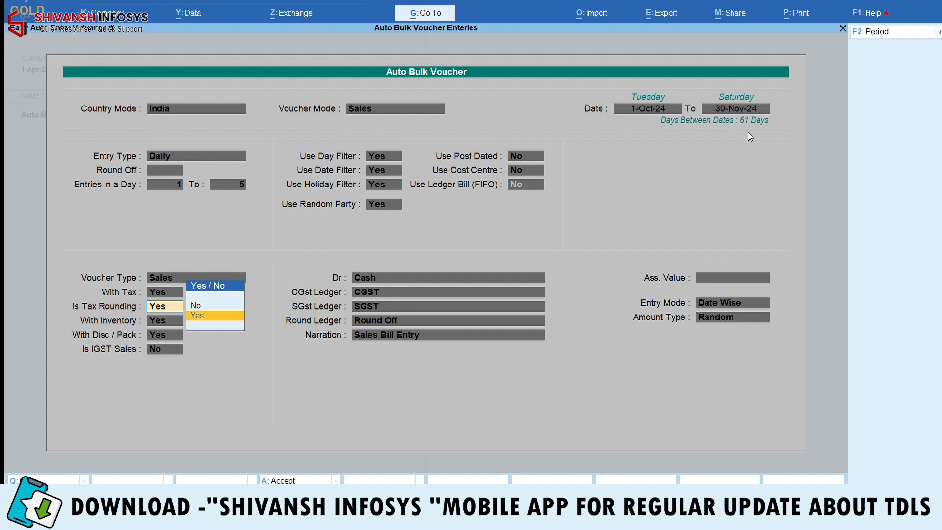
{"action": "key", "text": "Up"}
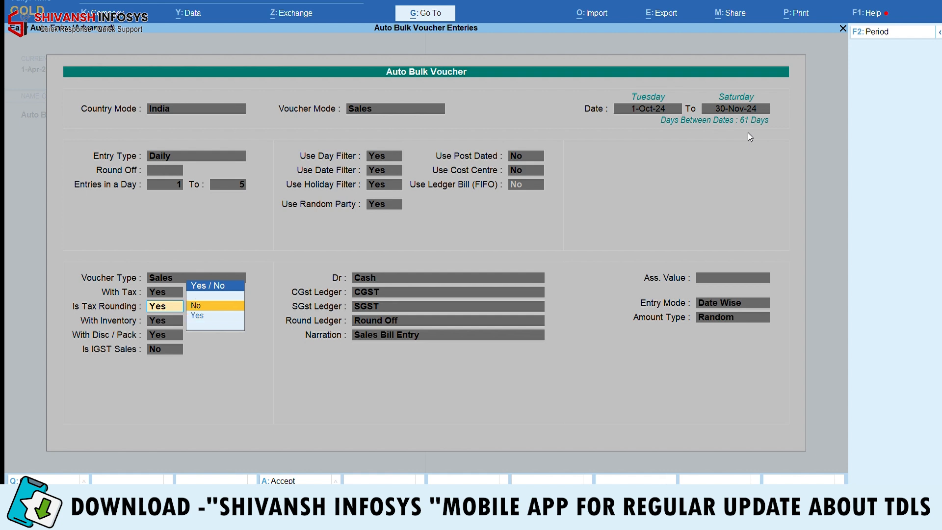
{"action": "key", "text": "Return"}
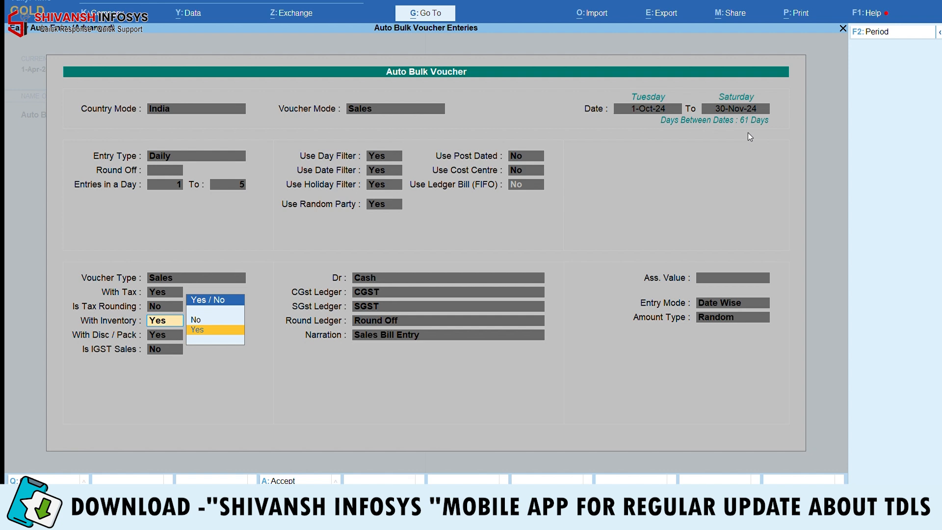
Use inventory without standard rates, accepting Key Board at Main Location with break quantity 100, variance 120 and total assessable value 5,00,000.
{"action": "key", "text": "Return"}
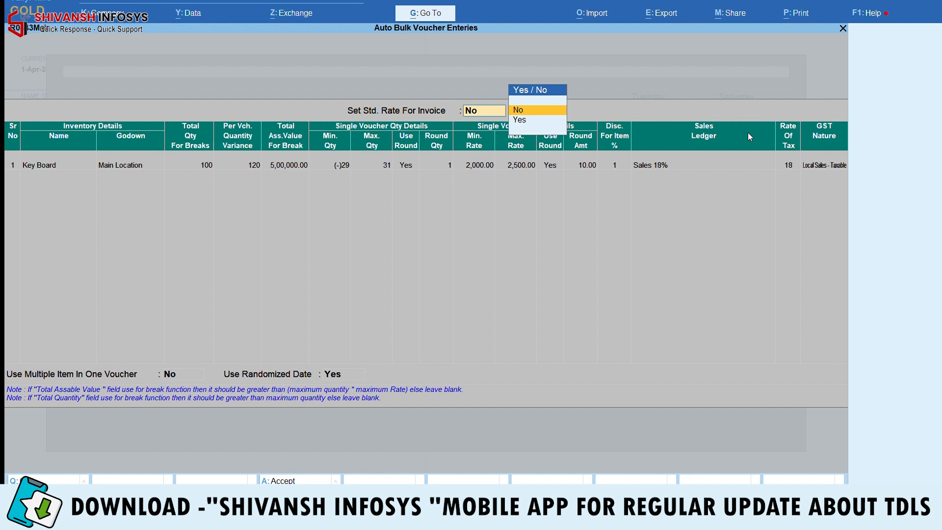
{"action": "key", "text": "Return"}
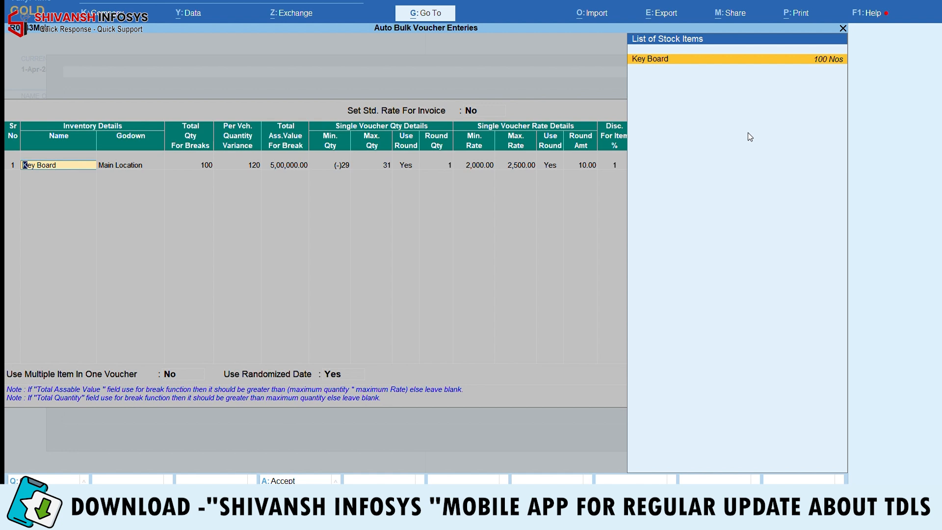
{"action": "key", "text": "Return"}
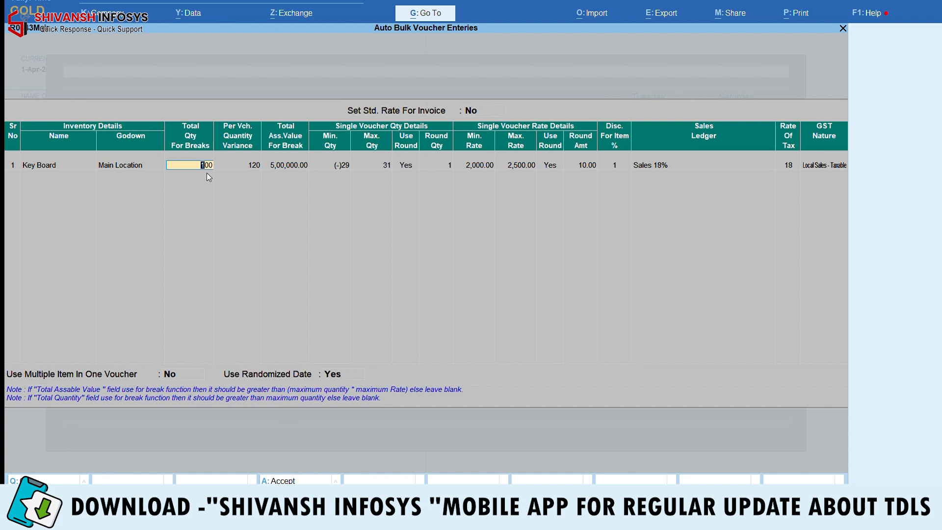
{"action": "key", "text": "Return"}
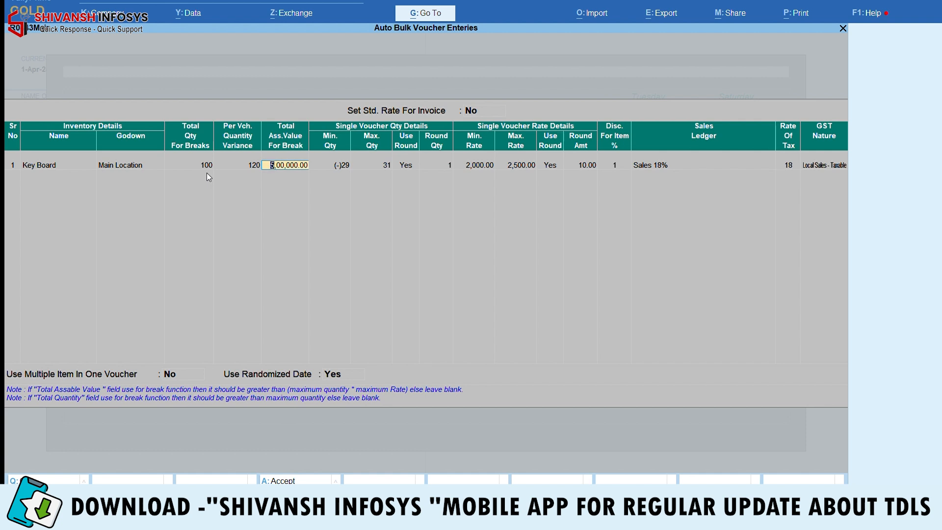
{"action": "key", "text": "Return"}
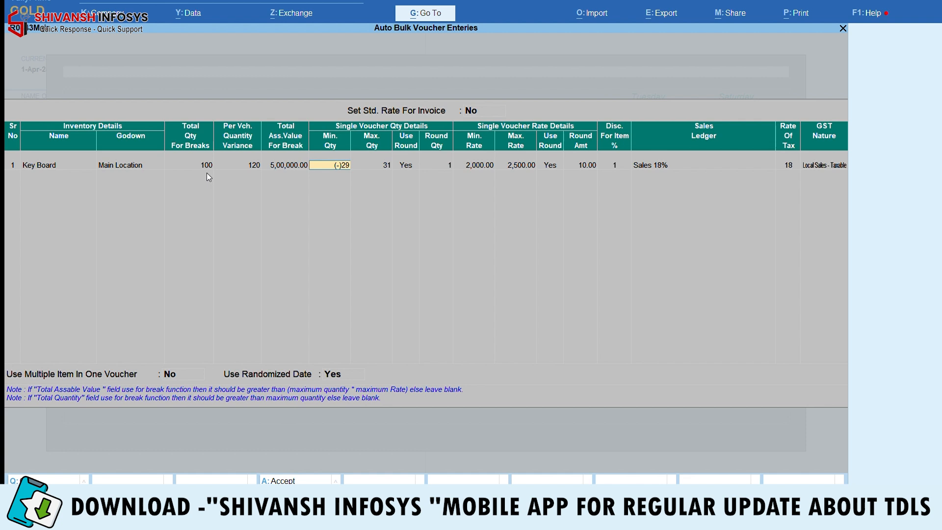
Set the Key Board quantity per voucher to minimum 1 and maximum 5, with rounding on at 1.
{"action": "type", "text": "1"}
{"action": "key", "text": "Return"}
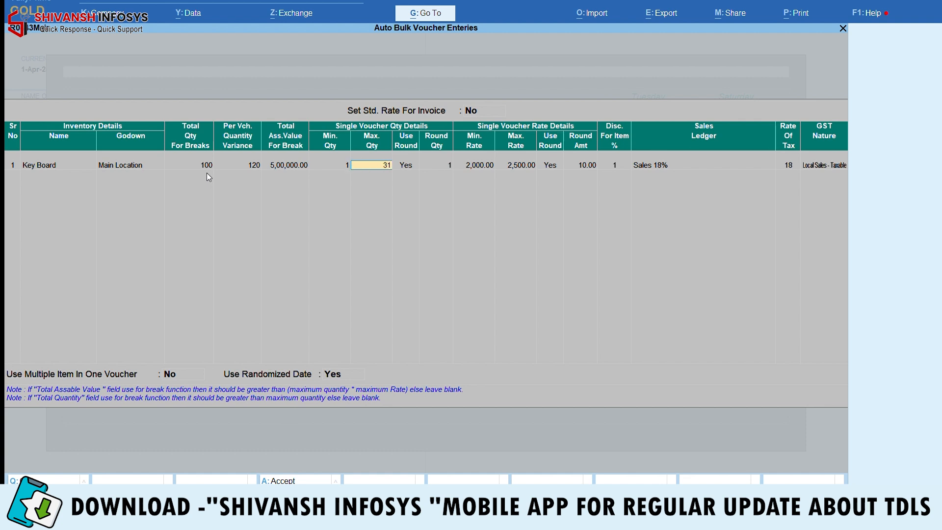
{"action": "type", "text": "5"}
{"action": "key", "text": "Return"}
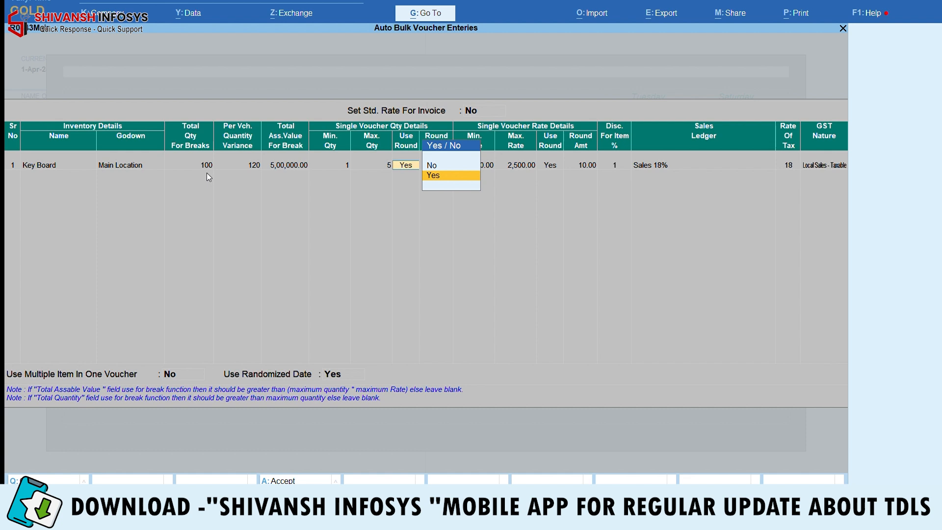
{"action": "key", "text": "Return"}
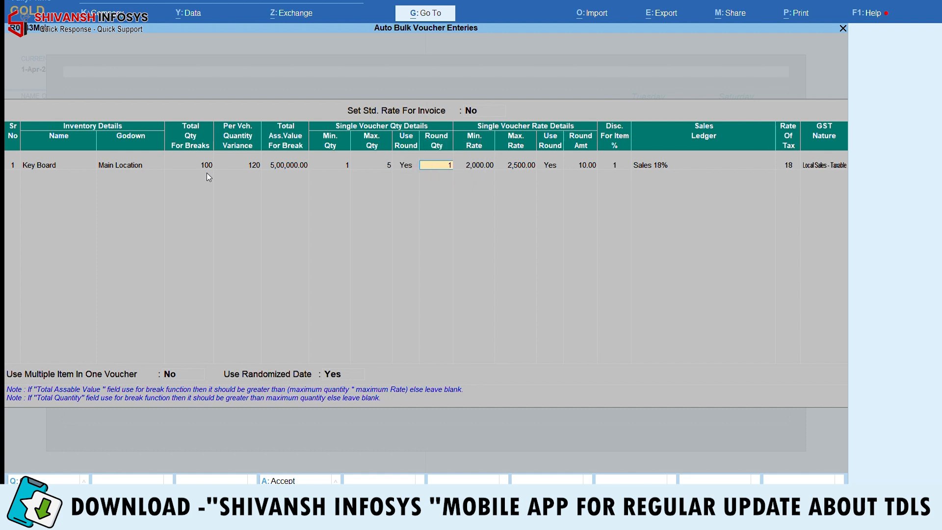
{"action": "key", "text": "Return"}
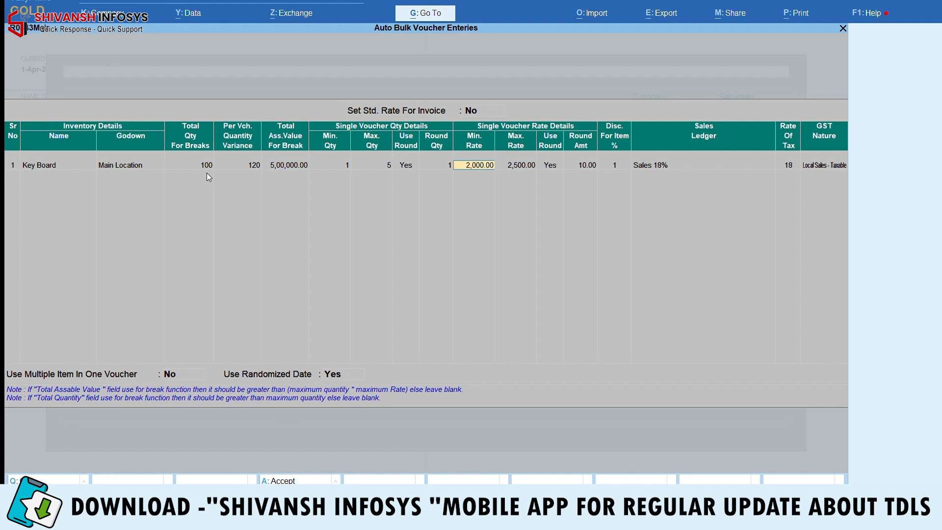
Accept the Key Board voucher rate range of 2,000 to 2,500, with rounding on at 10.
{"action": "key", "text": "Return"}
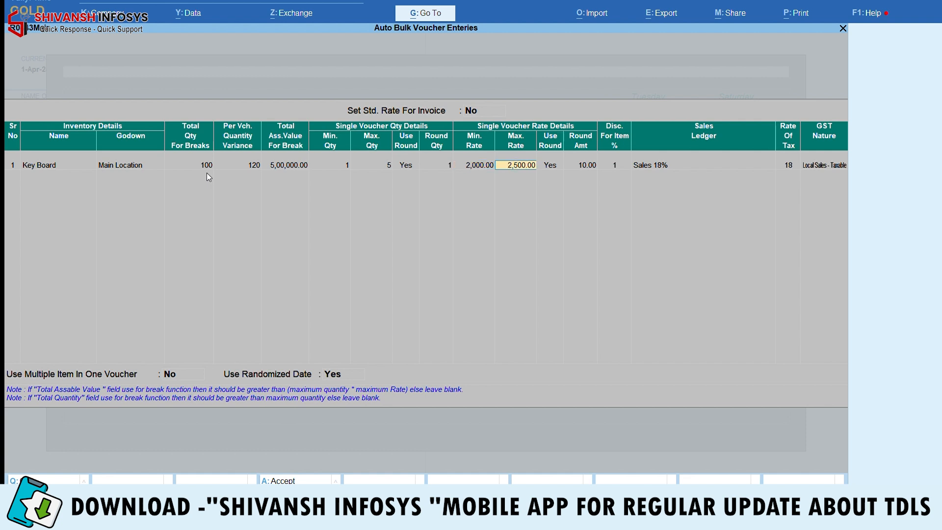
{"action": "key", "text": "Return"}
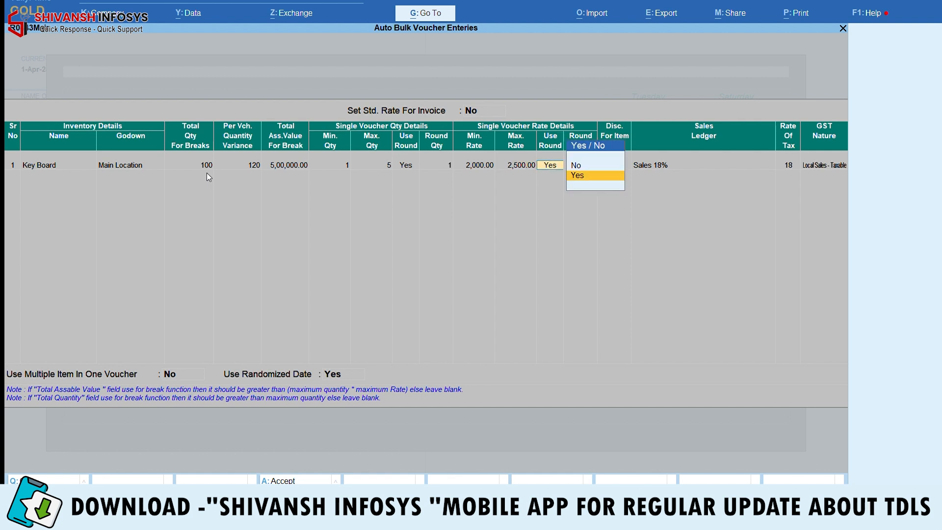
{"action": "key", "text": "Return"}
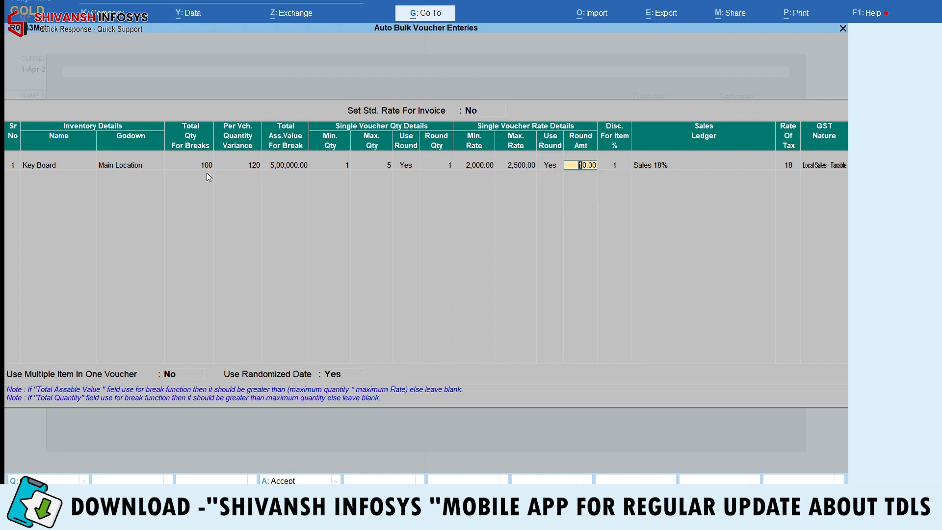
{"action": "key", "text": "Return"}
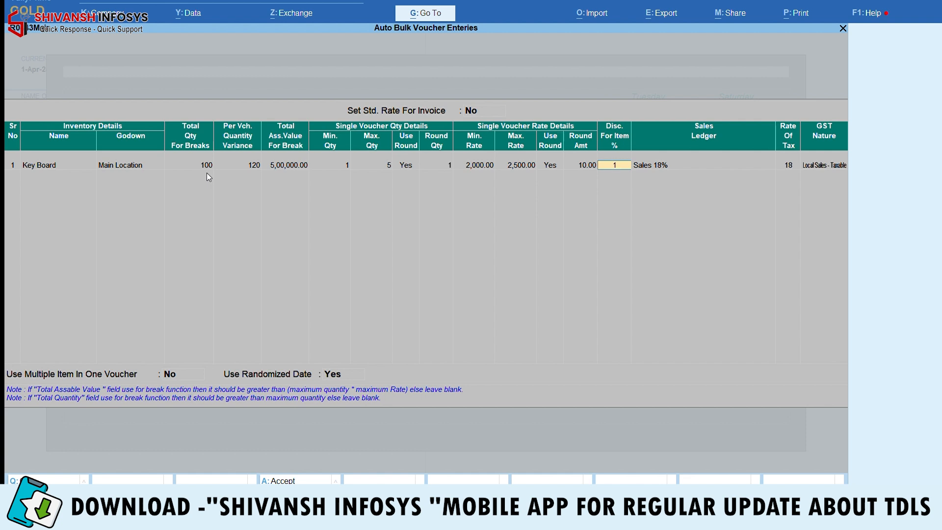
Accept the 1% item discount, the Sales 18% ledger with tax rate 18, and the Local Sales - Taxable GST nature.
{"action": "key", "text": "Return"}
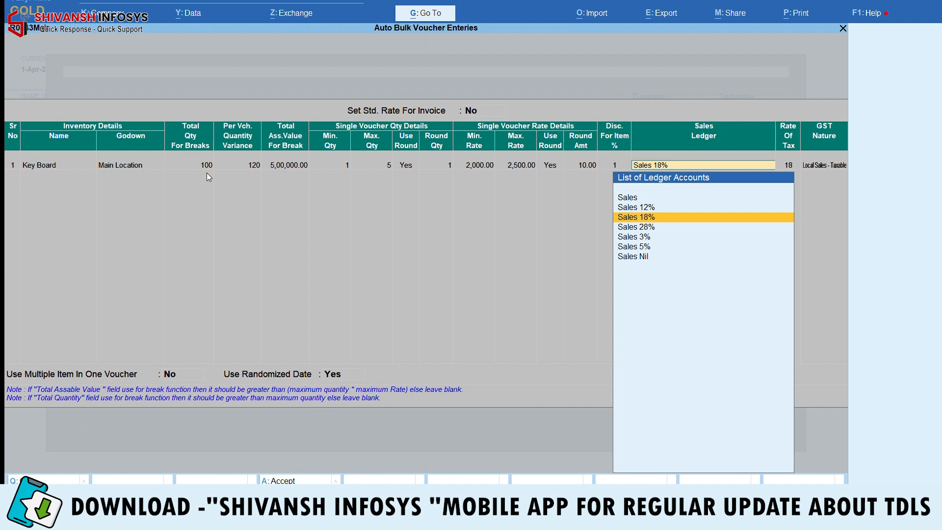
{"action": "key", "text": "Return"}
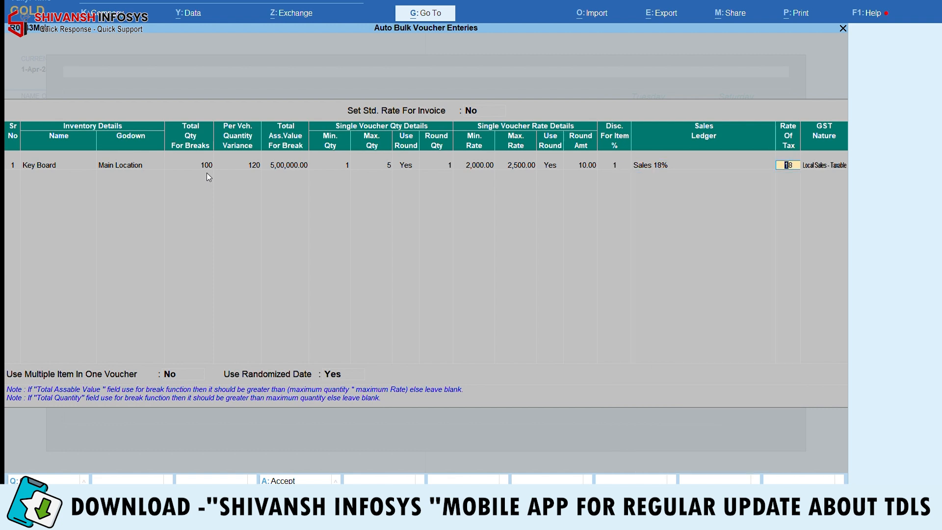
{"action": "key", "text": "Return"}
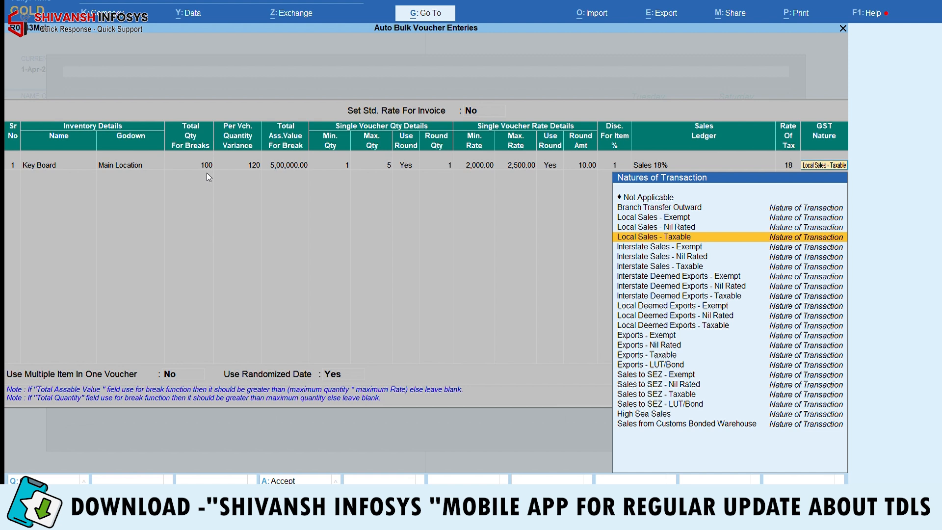
{"action": "key", "text": "Return"}
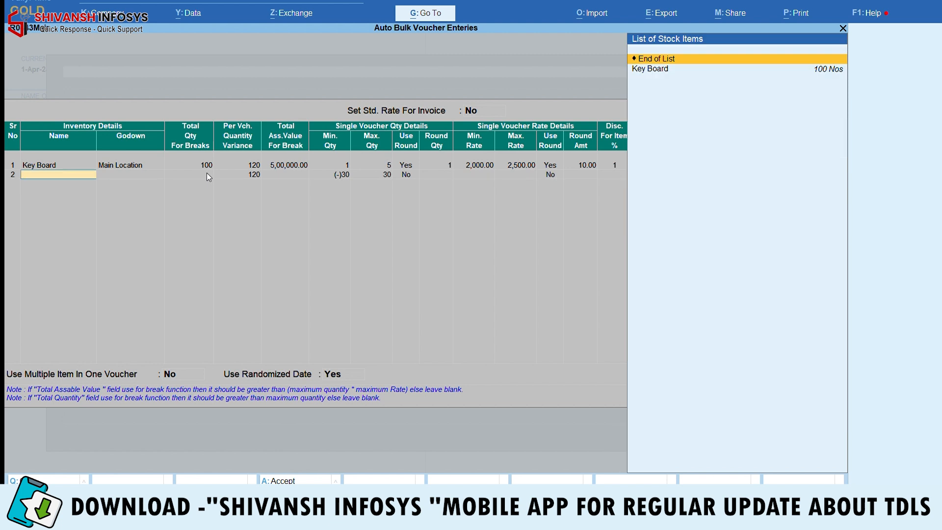
End the stock item list, set Use Multiple Item In One Voucher to No and Use Randomized Date to Yes.
{"action": "key", "text": "Return"}
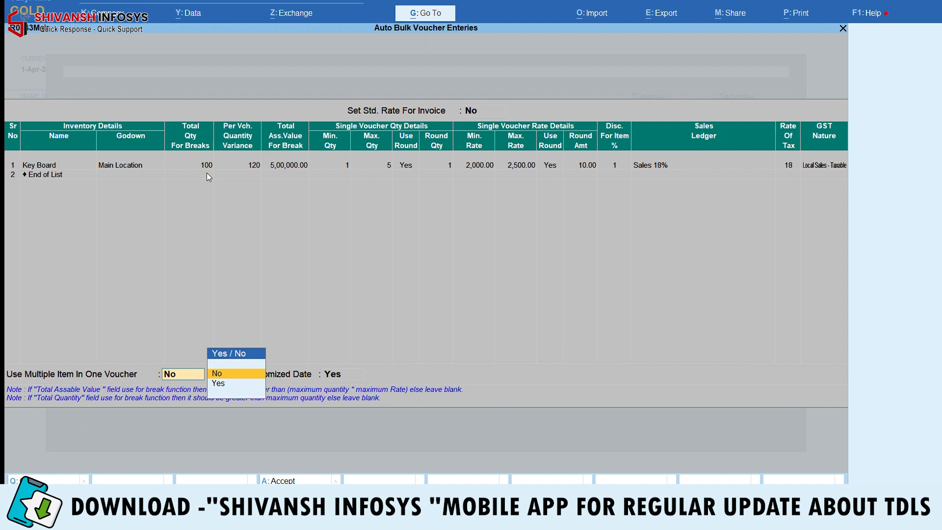
{"action": "key", "text": "Down"}
{"action": "key", "text": "Up"}
{"action": "key", "text": "Return"}
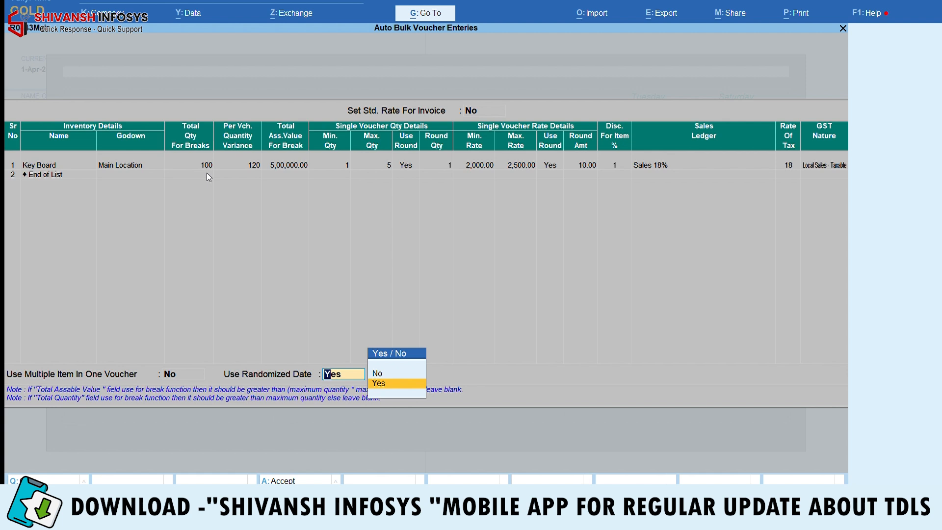
{"action": "key", "text": "Return"}
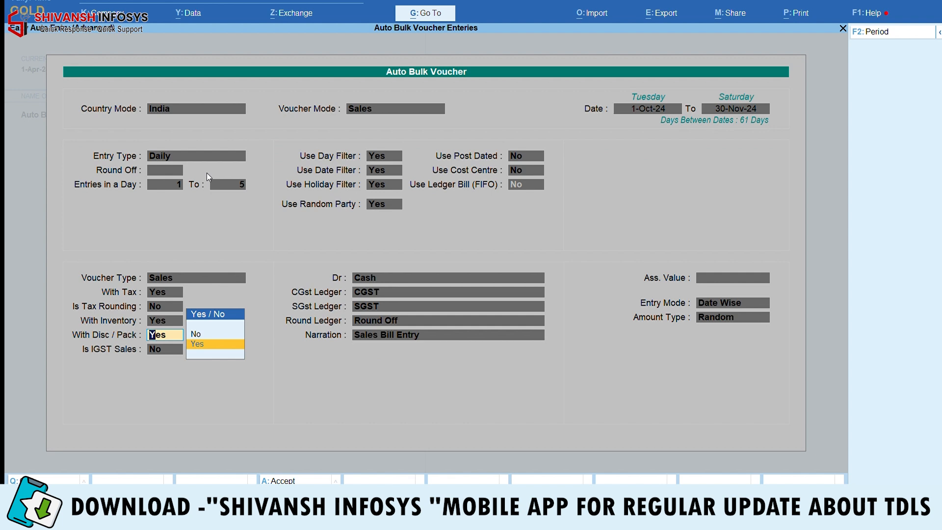
Enable the first With Disc / Pack row and create a Freight ledger for it under Indirect Expenses.
{"action": "key", "text": "Return"}
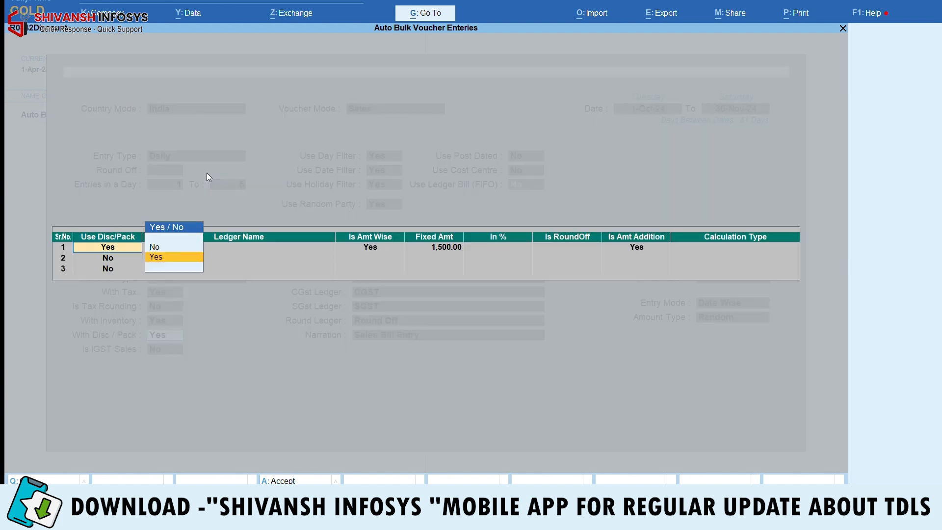
{"action": "key", "text": "Return"}
{"action": "key", "text": "alt+c"}
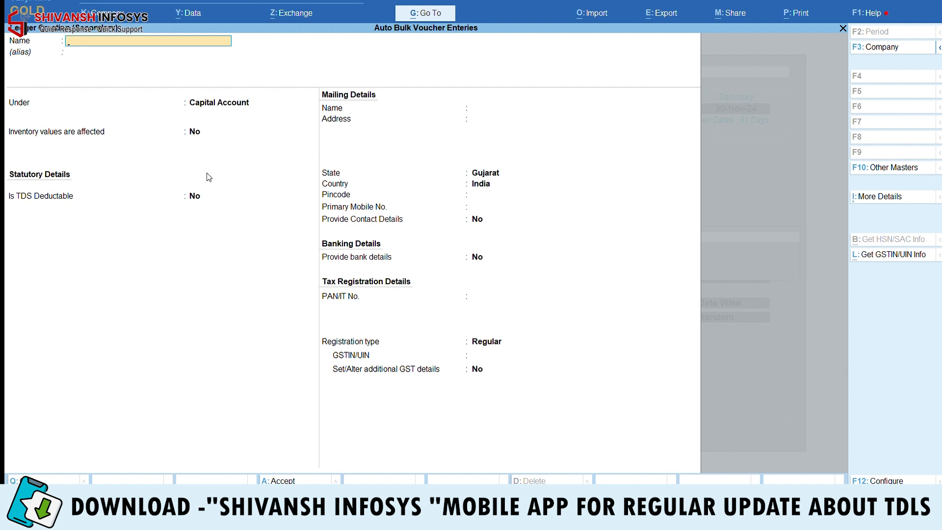
{"action": "type", "text": "Friight"}
{"action": "key", "text": "Return"}
{"action": "key", "text": "BackSpace"}
{"action": "type", "text": "Freight"}
{"action": "key", "text": "Return"}
{"action": "key", "text": "Return"}
{"action": "type", "text": "Indi"}
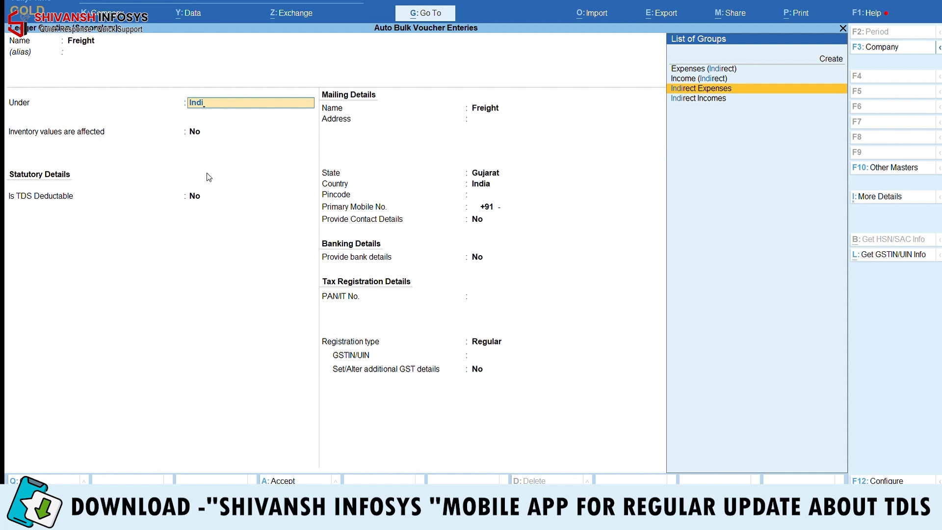
{"action": "key", "text": "Return"}
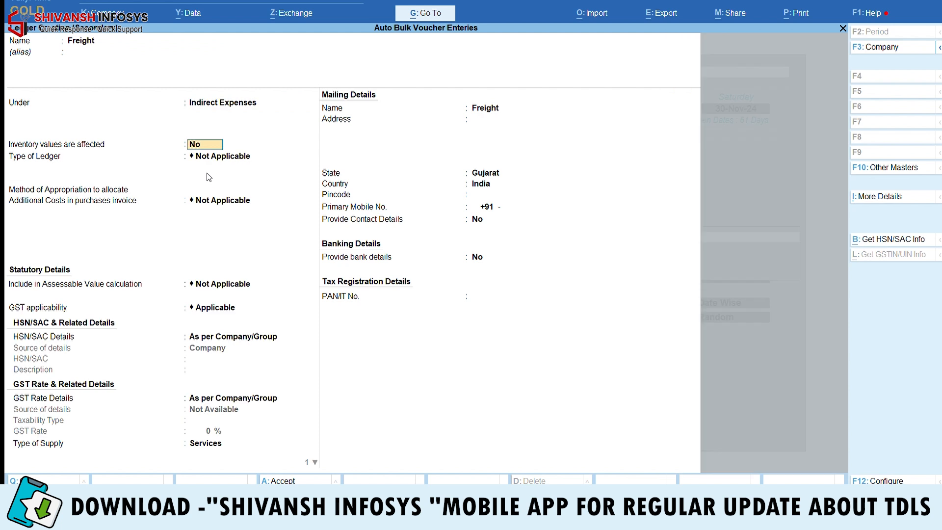
{"action": "key", "text": "ctrl+a"}
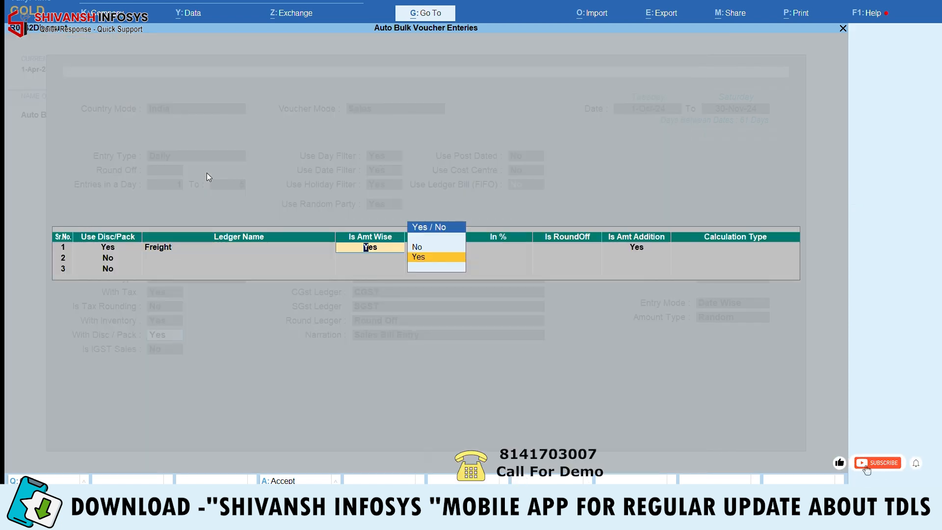
Make the Freight charge amount-wise with a fixed amount of 100.
{"action": "key", "text": "Return"}
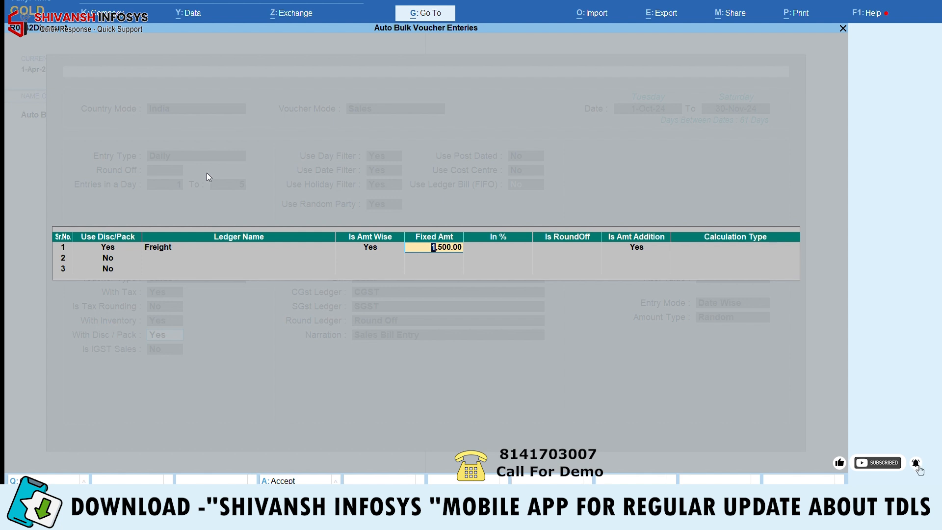
{"action": "key", "text": "BackSpace"}
{"action": "key", "text": "Return"}
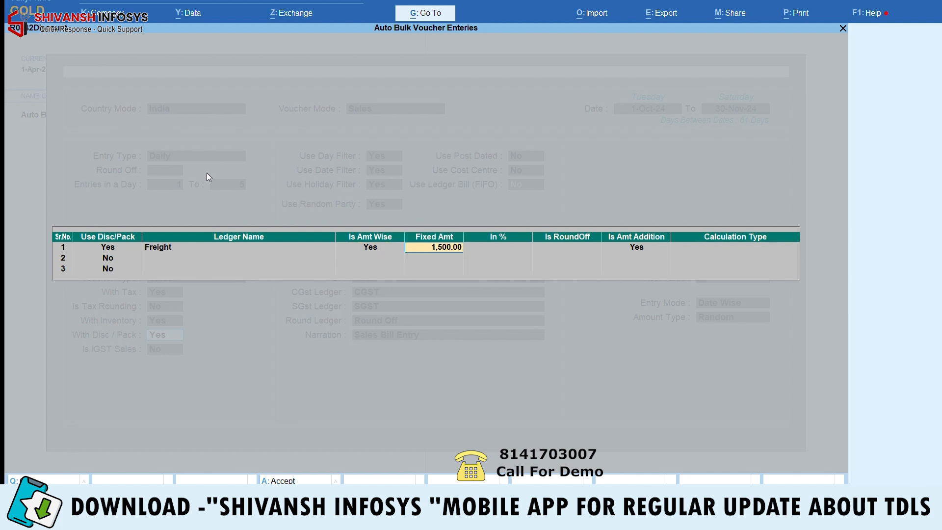
{"action": "type", "text": "100"}
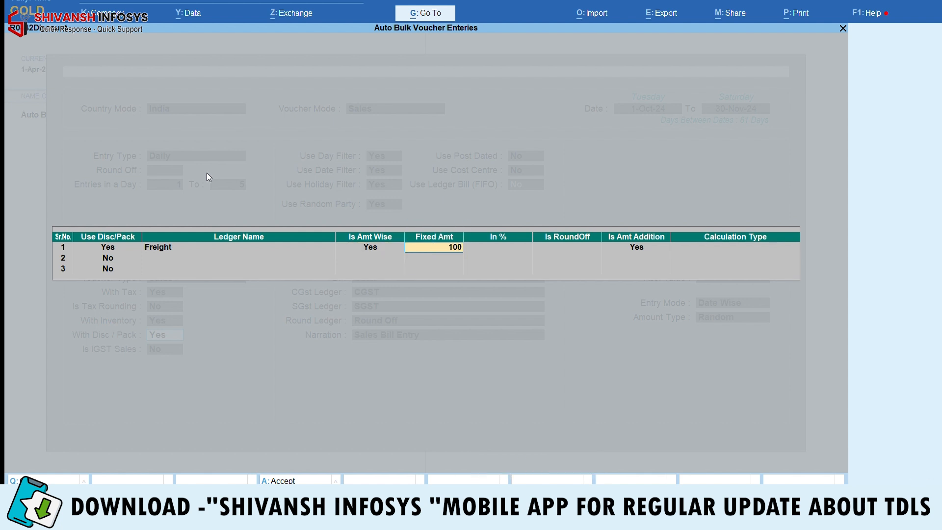
{"action": "key", "text": "Return"}
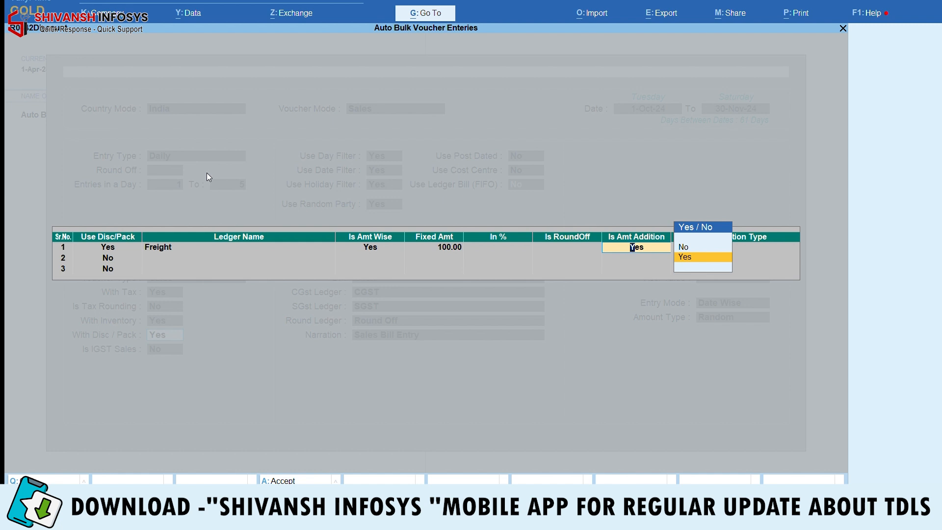
Switch the Freight charge to 0.50% on sales value, with round-off and amount addition set to Yes, and finish the charge list.
{"action": "key", "text": "BackSpace"}
{"action": "key", "text": "BackSpace"}
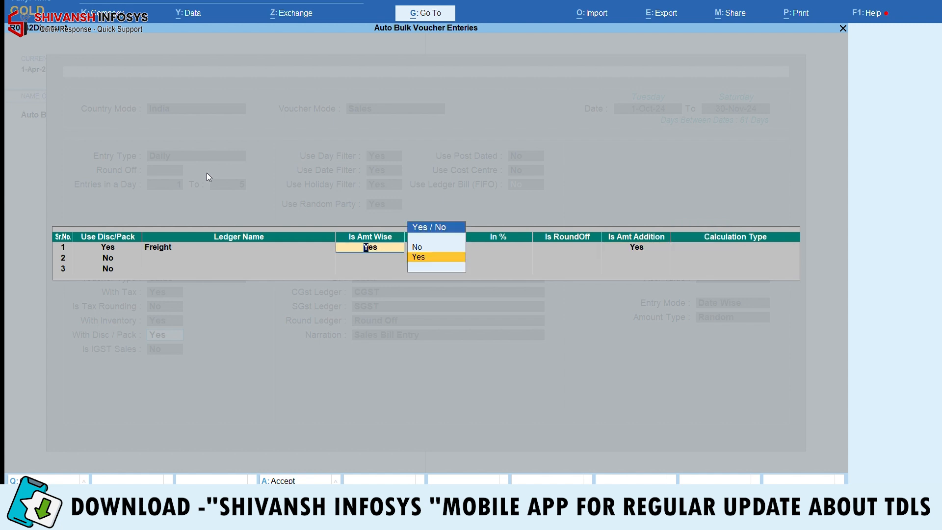
{"action": "key", "text": "n"}
{"action": "key", "text": "Return"}
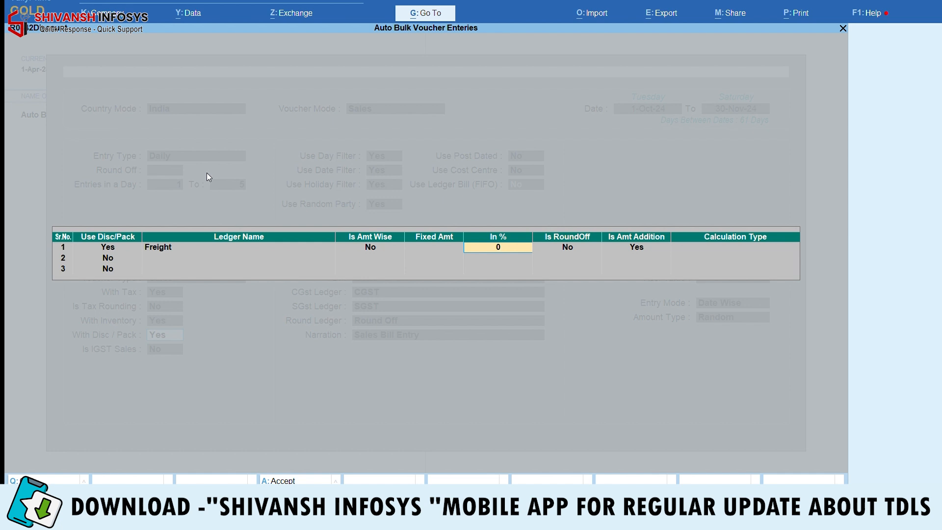
{"action": "key", "text": "Return"}
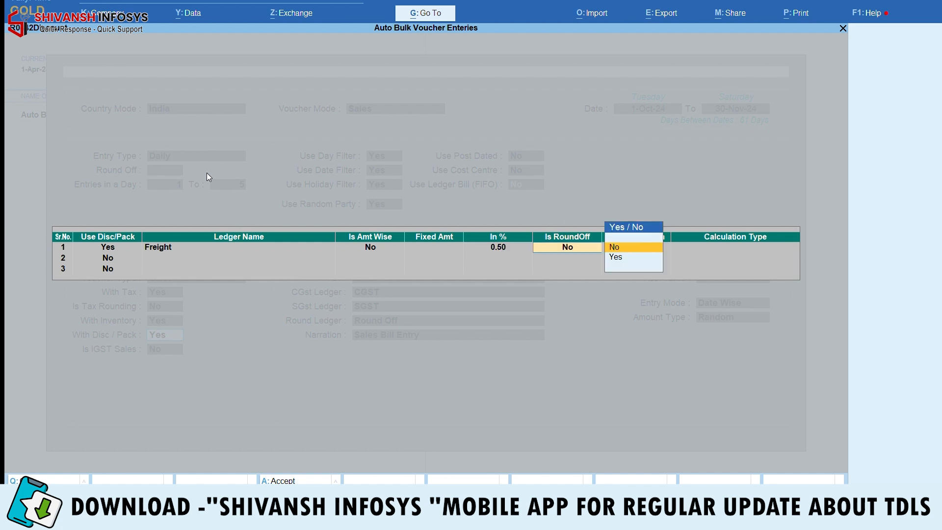
{"action": "key", "text": "y"}
{"action": "key", "text": "Return"}
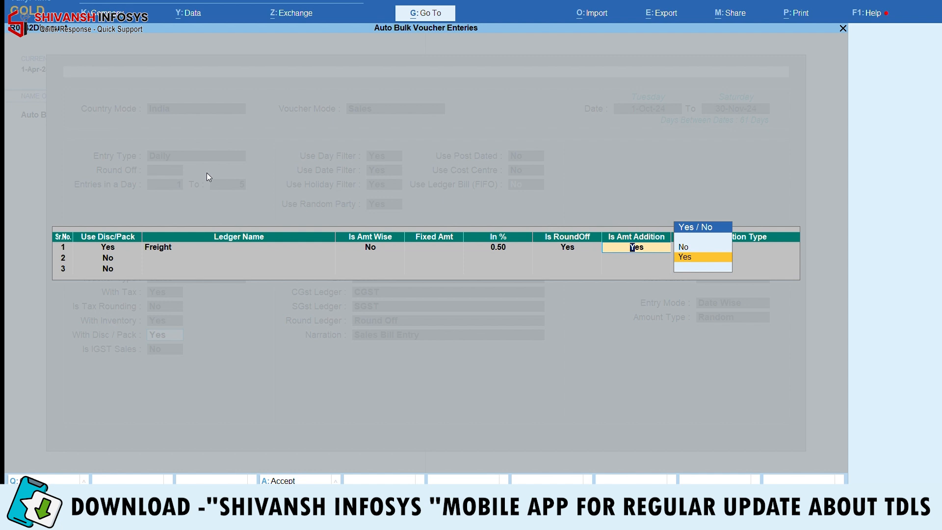
{"action": "key", "text": "Return"}
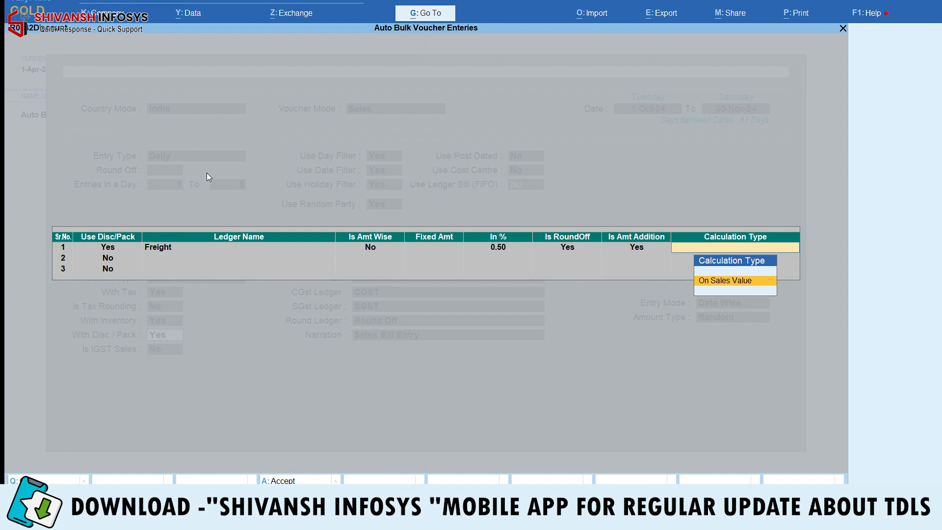
{"action": "key", "text": "Return"}
{"action": "key", "text": "Return"}
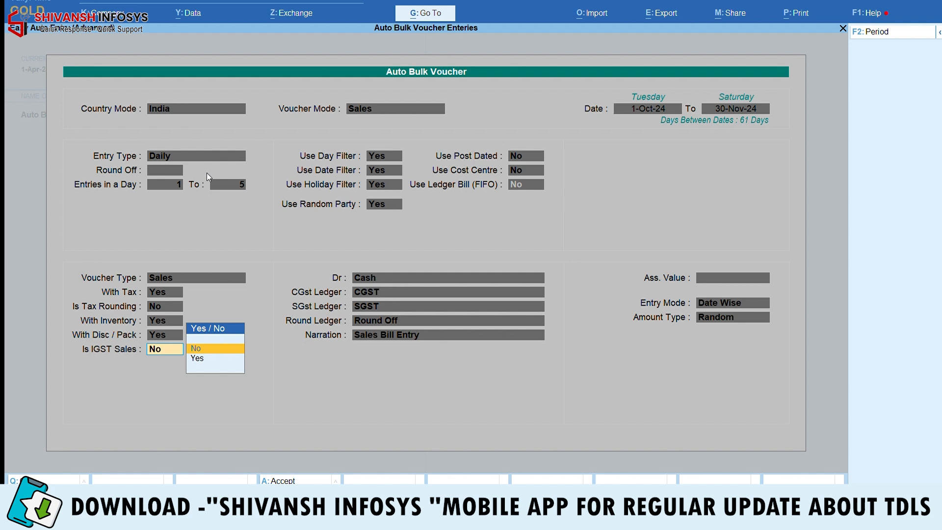
Set Is IGST Sales to No and confirm Use Random Party as Yes.
{"action": "key", "text": "Return"}
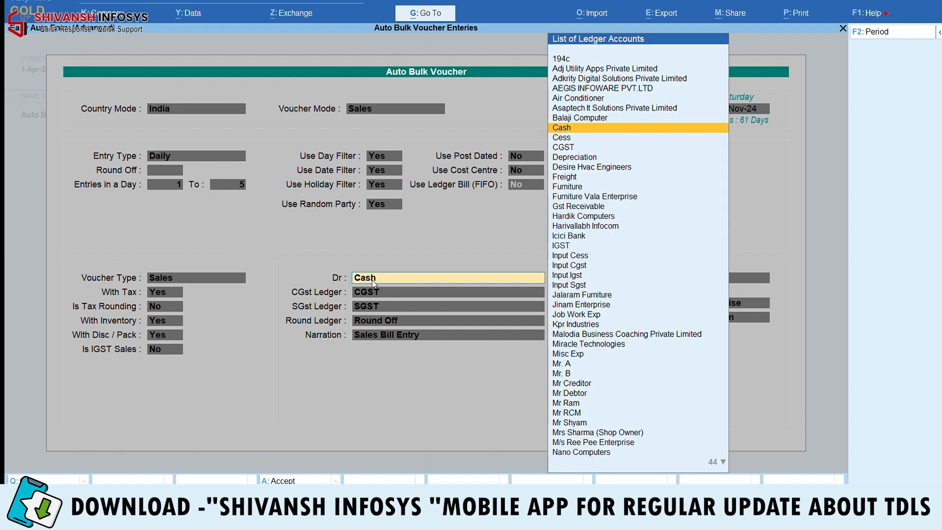
{"action": "left_click", "coordinate": [378, 205]}
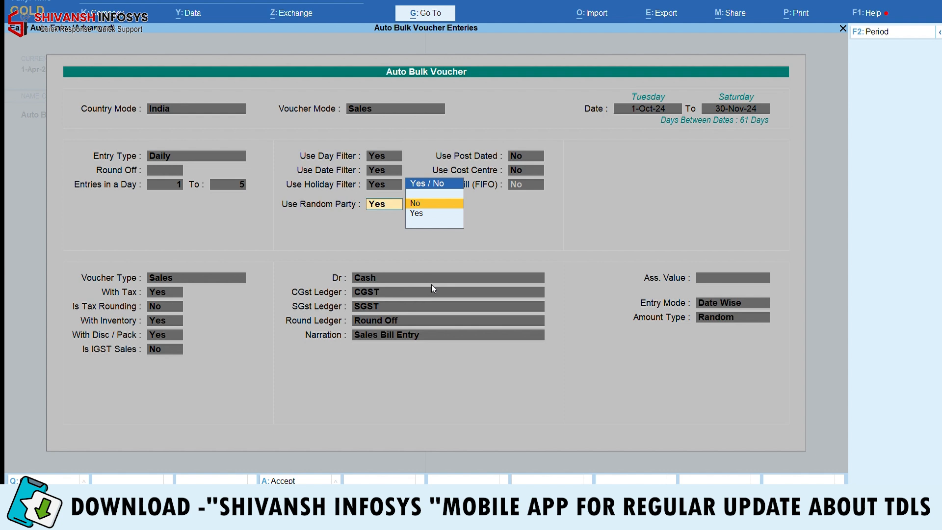
{"action": "key", "text": "Down"}
{"action": "key", "text": "Return"}
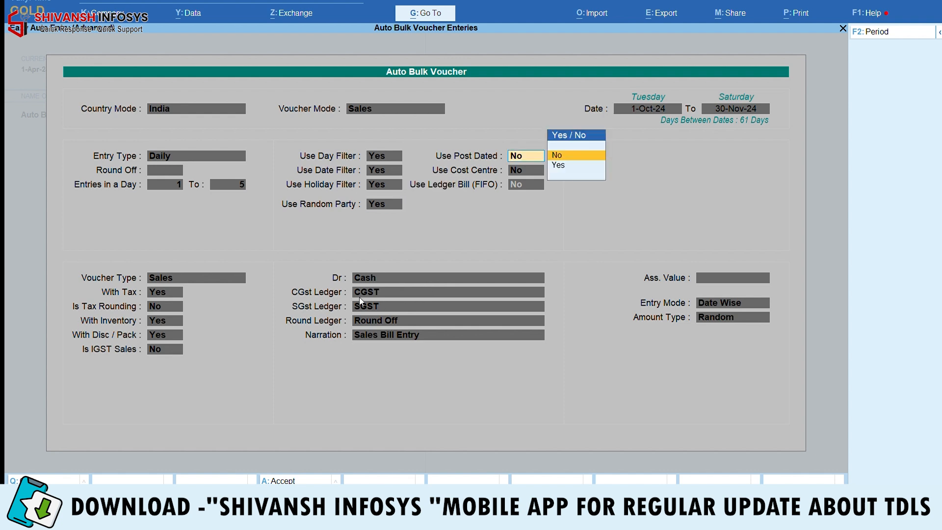
Accept Cash as the debit ledger, CGST and SGST as the tax ledgers, and Round Off as the rounding ledger.
{"action": "left_click", "coordinate": [372, 281]}
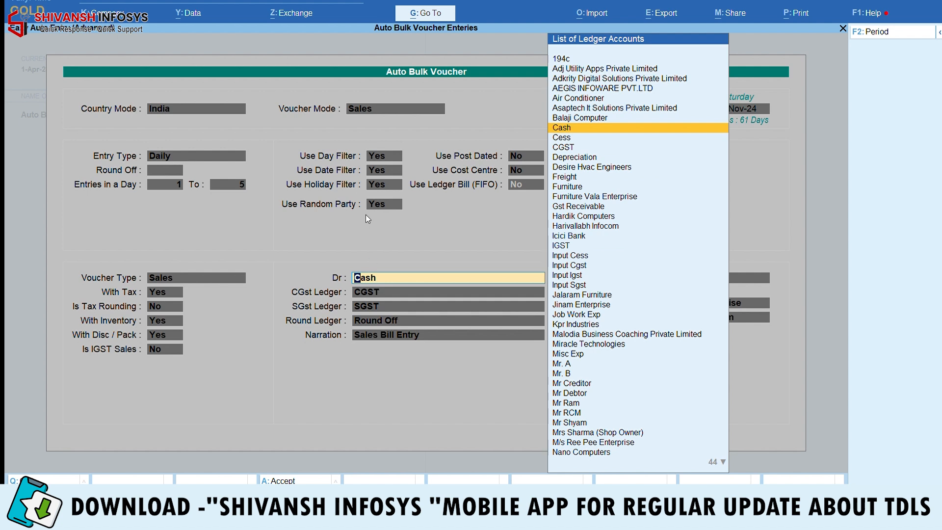
{"action": "key", "text": "Return"}
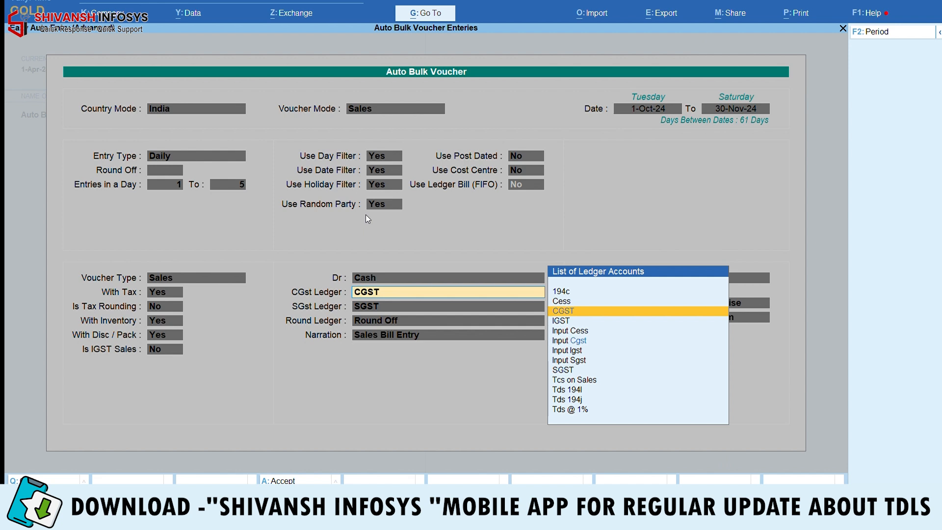
{"action": "key", "text": "Return"}
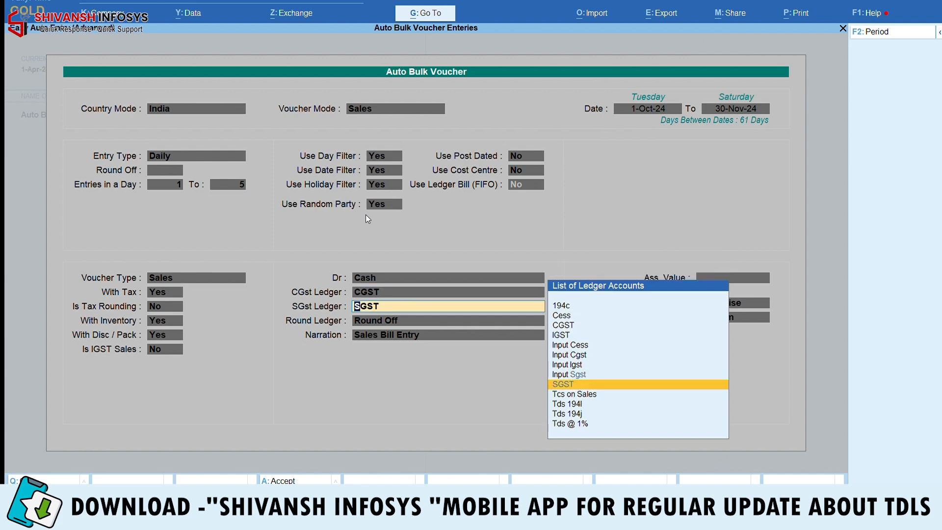
{"action": "key", "text": "Return"}
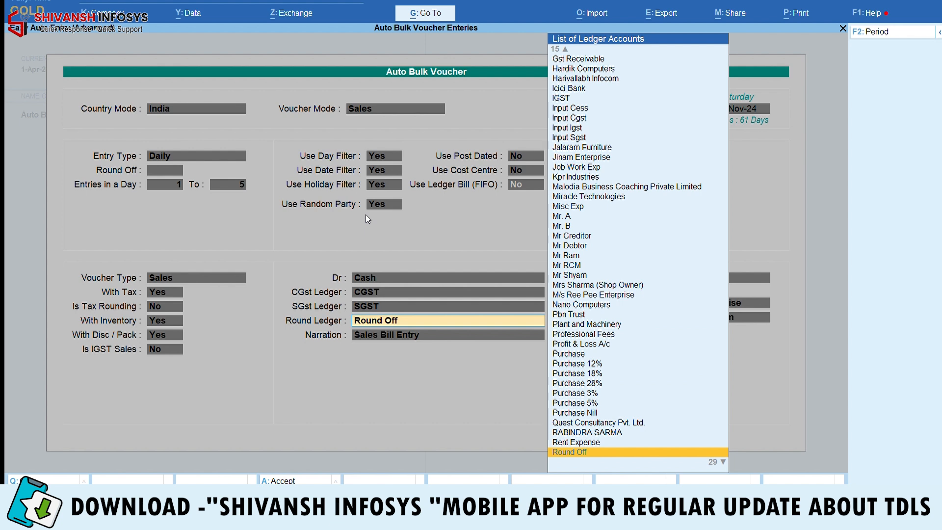
{"action": "key", "text": "Return"}
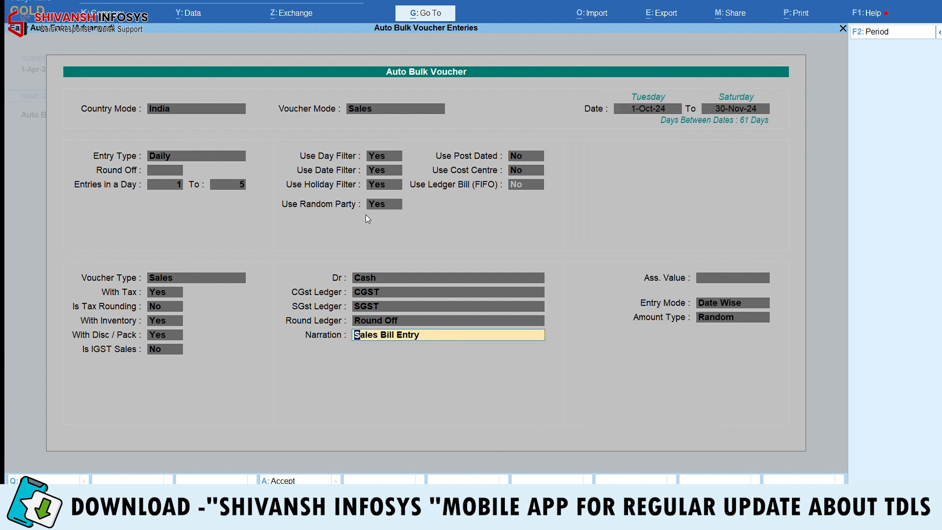
Accept the narration Sales Bill Entry, the Date Wise entry mode and the Random amount type to produce the voucher list.
{"action": "key", "text": "Return"}
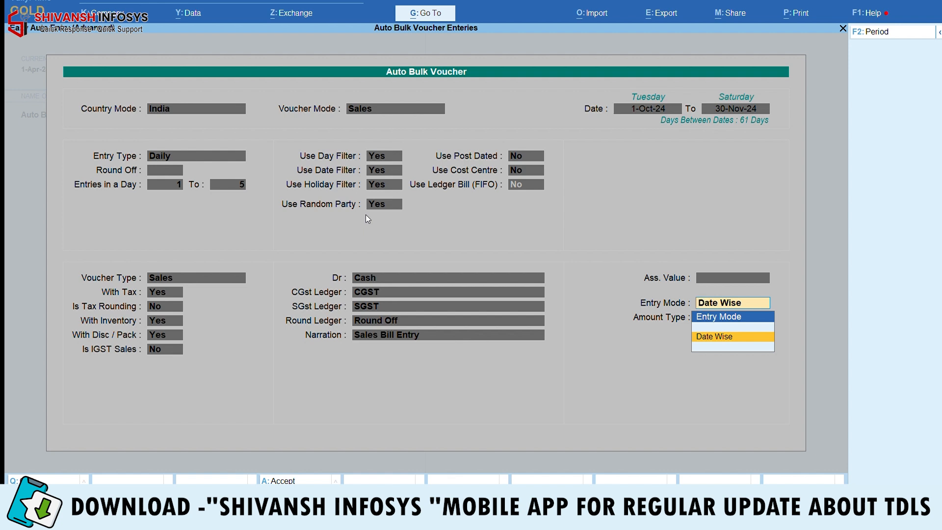
{"action": "key", "text": "Return"}
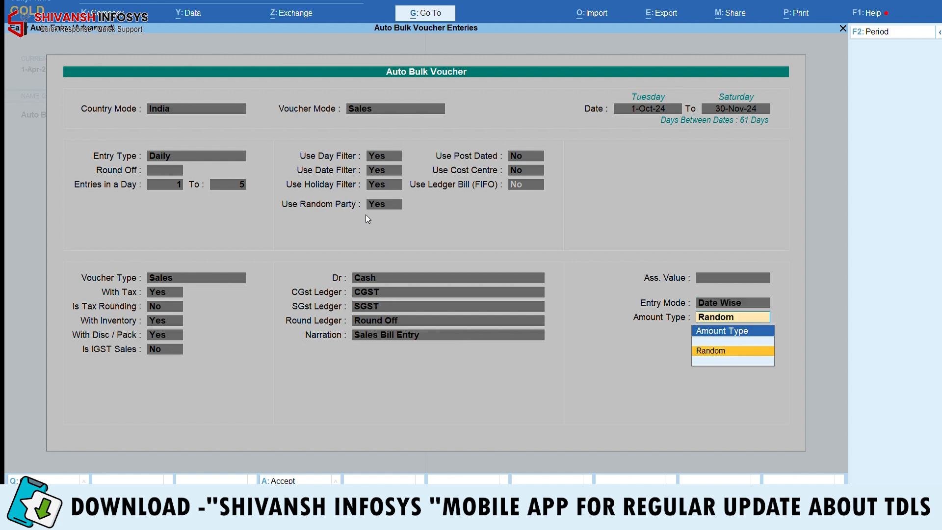
{"action": "key", "text": "Return"}
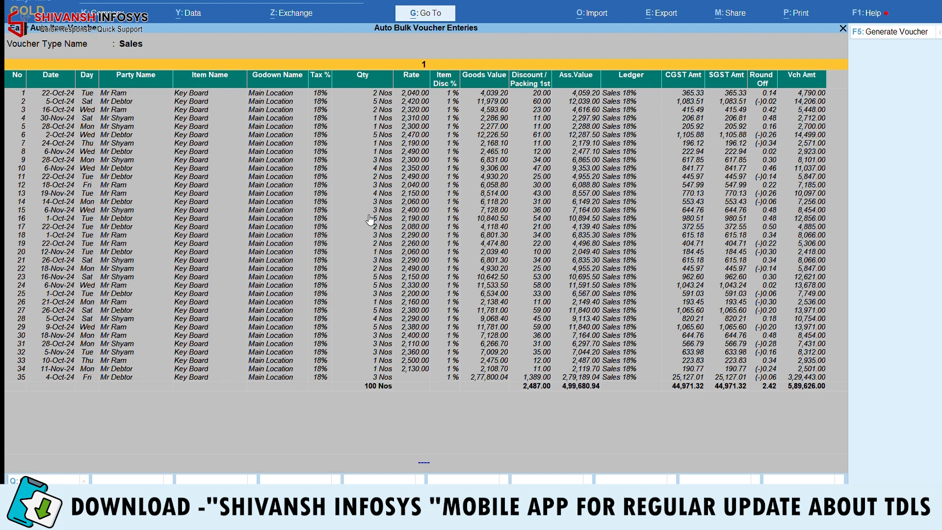
Review the proposed sales vouchers row by row, checking dates, parties, discount / packing values and voucher amounts.
{"action": "left_click", "coordinate": [80, 93]}
{"action": "left_click", "coordinate": [124, 101]}
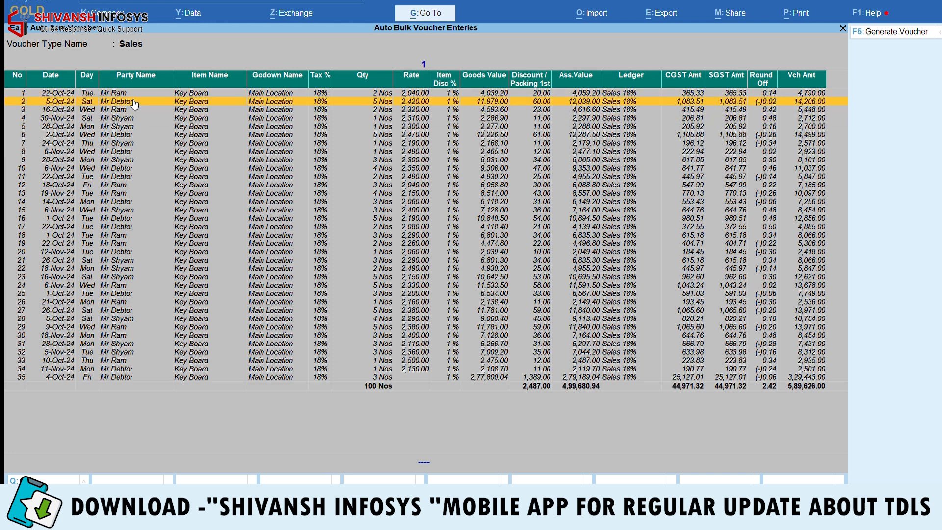
{"action": "key", "text": "Down"}
{"action": "key", "text": "Down"}
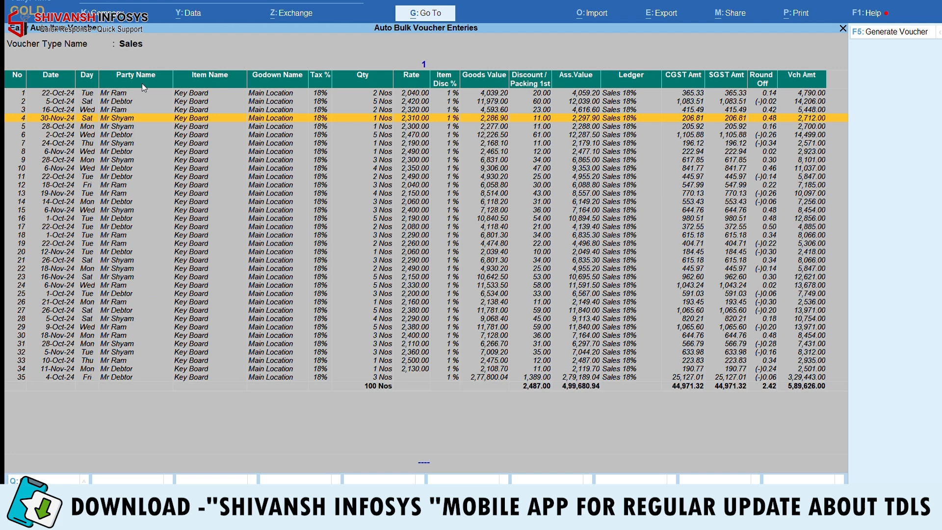
{"action": "scroll", "coordinate": [214, 121], "scroll_direction": "up", "scroll_amount": 1}
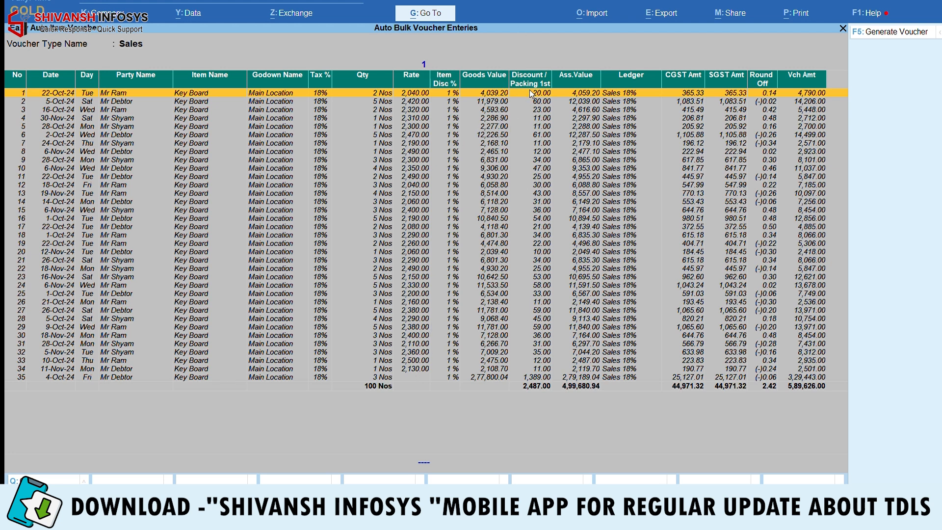
{"action": "key", "text": "Up"}
{"action": "key", "text": "Down"}
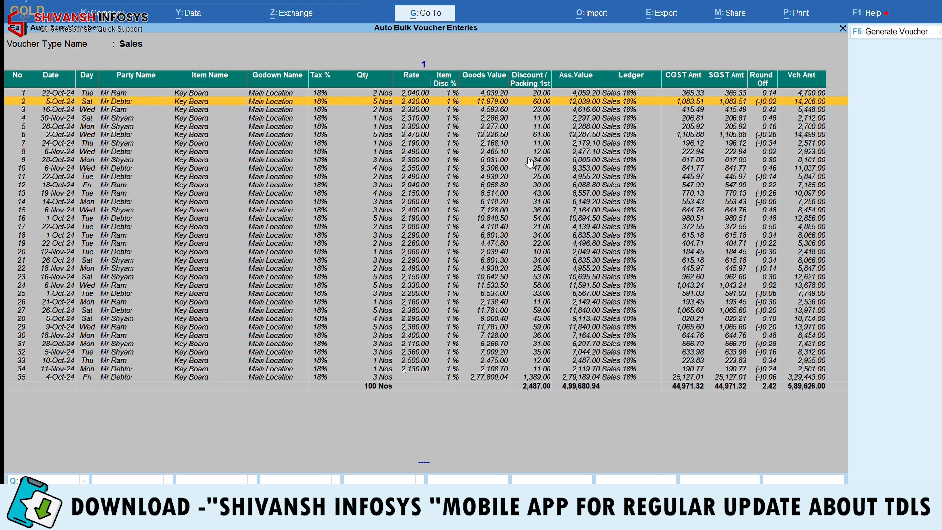
{"action": "key", "text": "Up"}
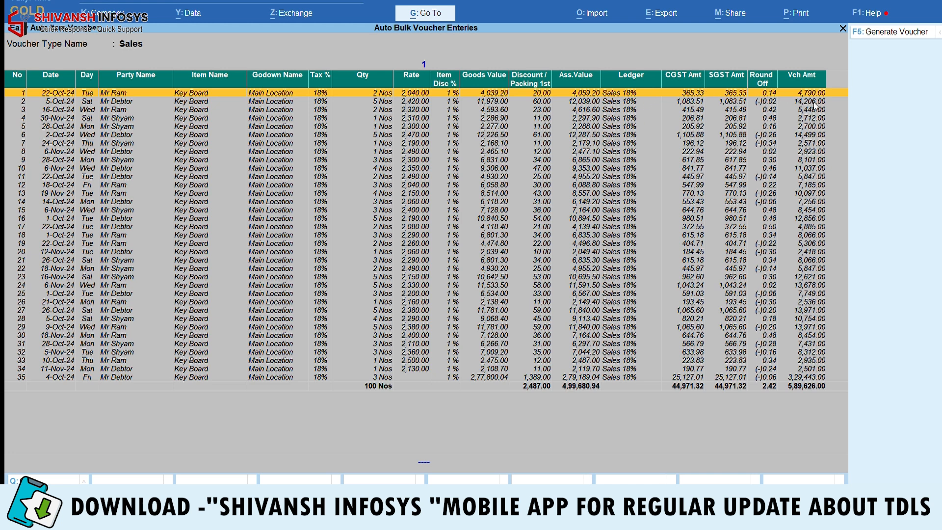
{"action": "scroll", "coordinate": [784, 364], "scroll_direction": "down", "scroll_amount": 9}
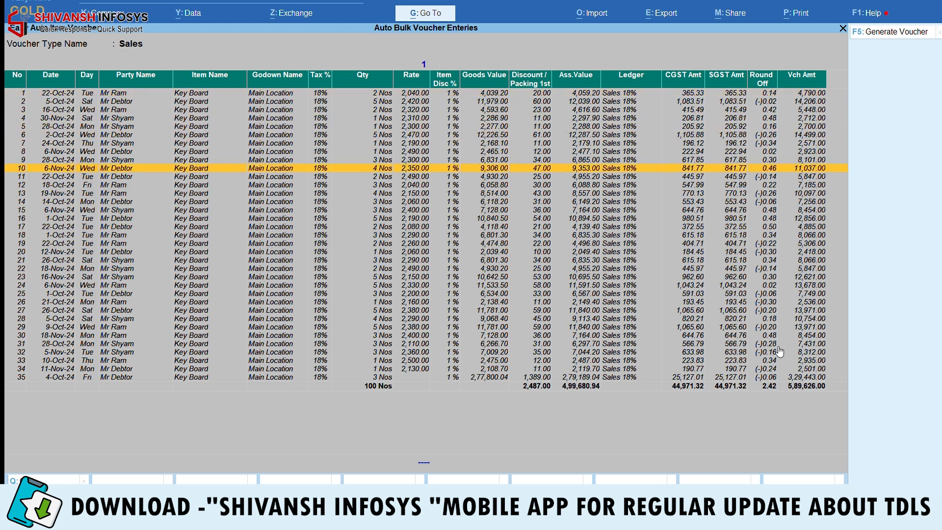
{"action": "scroll", "coordinate": [778, 352], "scroll_direction": "up", "scroll_amount": 10}
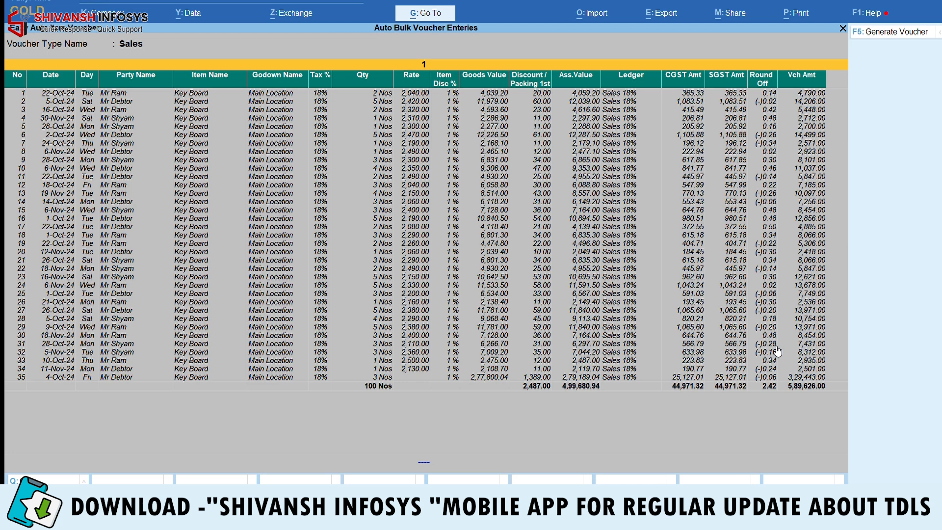
{"action": "scroll", "coordinate": [526, 147], "scroll_direction": "down", "scroll_amount": 6}
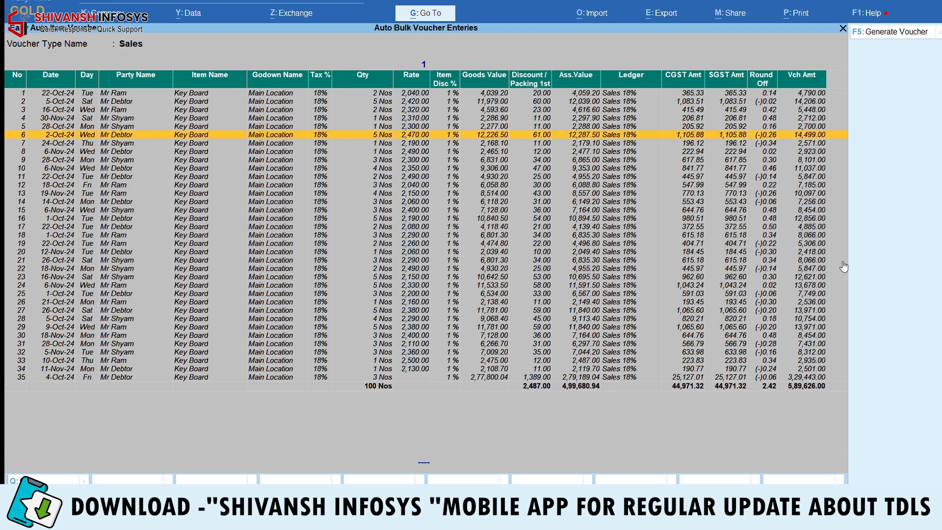
Generate the listed sales vouchers and return to the Gateway of Tally.
{"action": "left_click", "coordinate": [892, 34]}
{"action": "key", "text": "Escape"}
{"action": "key", "text": "Escape"}
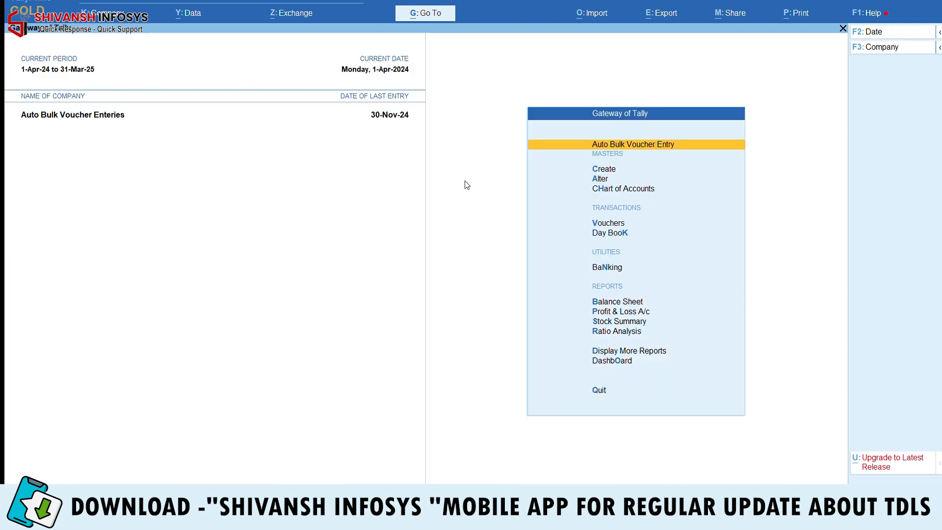
Open the Day Book for the period 1-Apr-24 to 30-Nov-24.
{"action": "key", "text": "Down"}
{"action": "key", "text": "Down"}
{"action": "key", "text": "Down"}
{"action": "key", "text": "Down"}
{"action": "key", "text": "Down"}
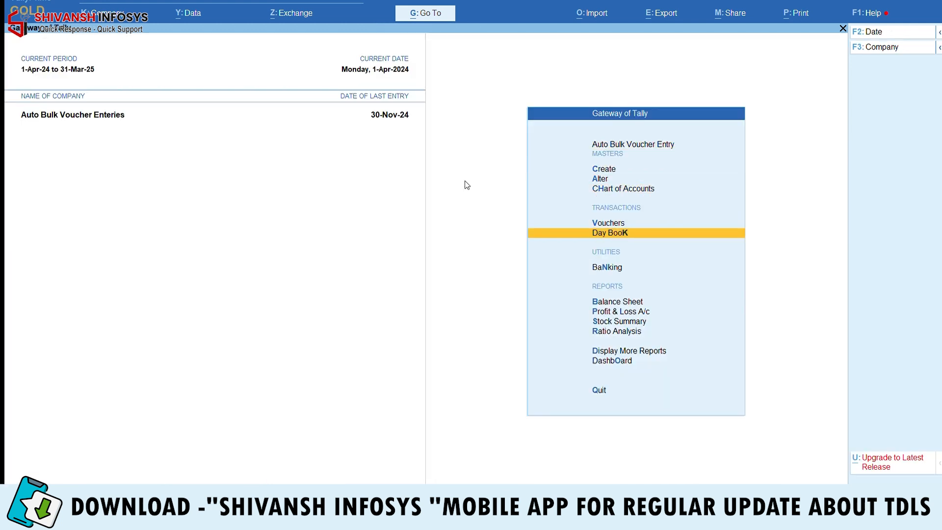
{"action": "key", "text": "Return"}
{"action": "key", "text": "alt+F2"}
{"action": "key", "text": "Return"}
Open the first 1-Oct-24 sales voucher, check its Key Board item and Freight lines, and accept it.
{"action": "key", "text": "Return"}
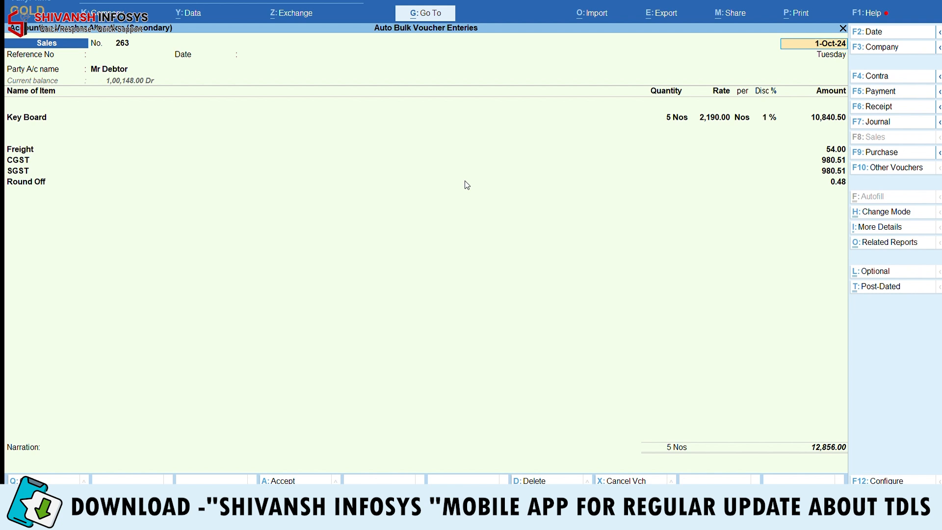
{"action": "left_click", "coordinate": [9, 116]}
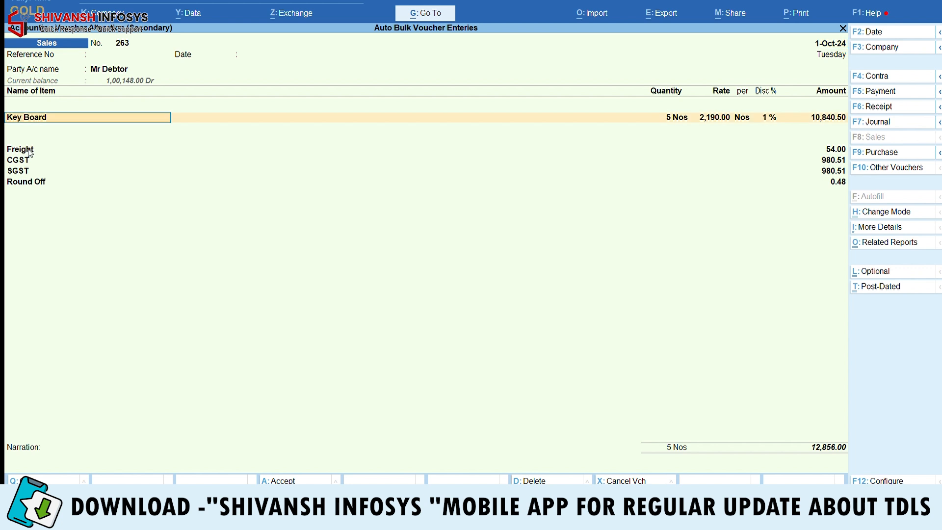
{"action": "left_click", "coordinate": [29, 150]}
{"action": "key", "text": "Return"}
{"action": "key", "text": "Return"}
{"action": "key", "text": "Return"}
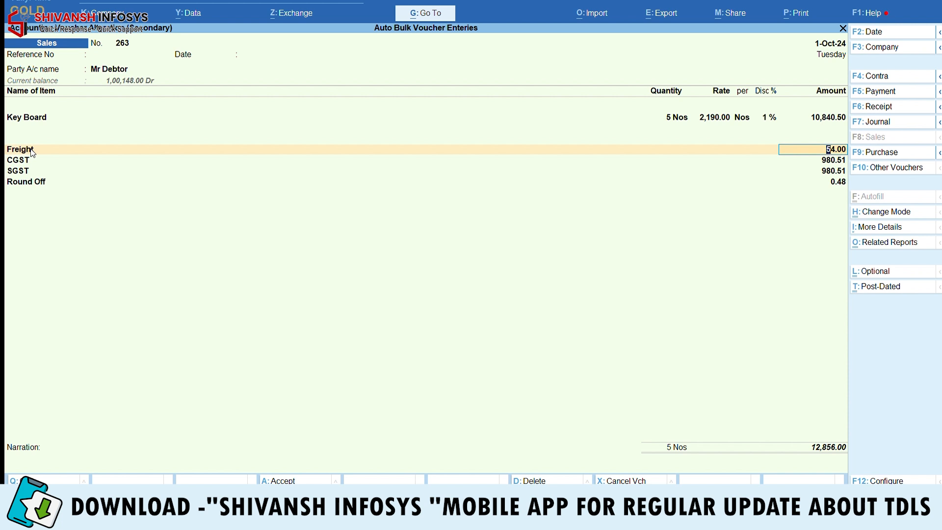
{"action": "key", "text": "ctrl+a"}
Open the second 5-Oct-24 sales voucher to check its item, Freight and tax lines, and return to the Day Book without saving.
{"action": "key", "text": "Down"}
{"action": "key", "text": "Down"}
{"action": "key", "text": "Down"}
{"action": "key", "text": "Down"}
{"action": "key", "text": "Down"}
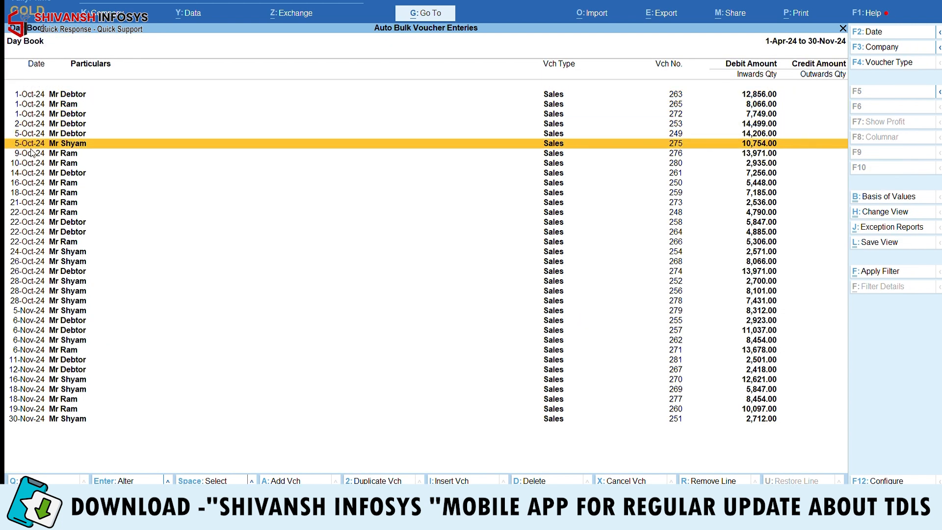
{"action": "key", "text": "Return"}
{"action": "key", "text": "Escape"}
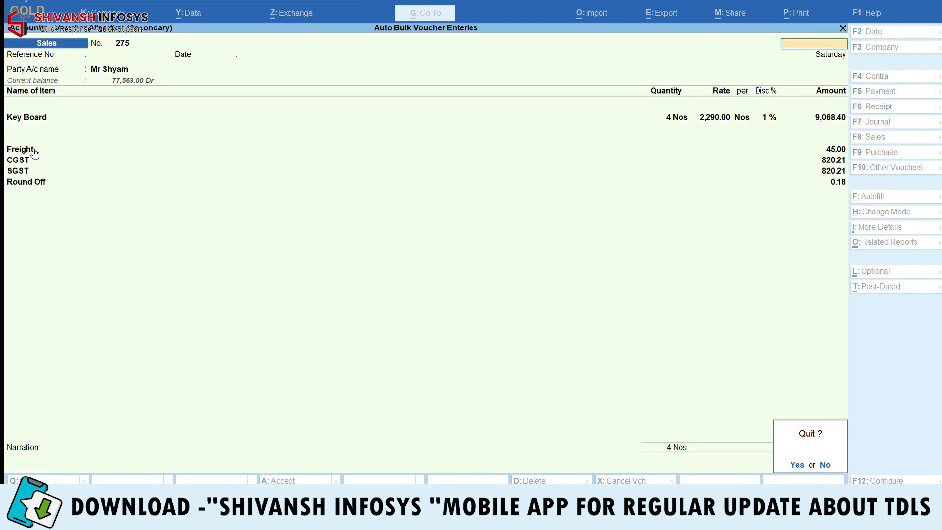
{"action": "key", "text": "Return"}
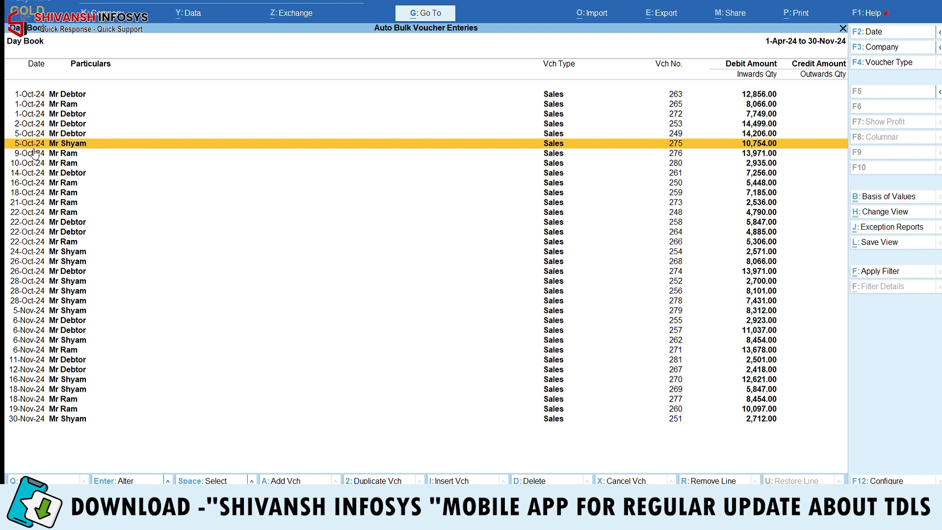